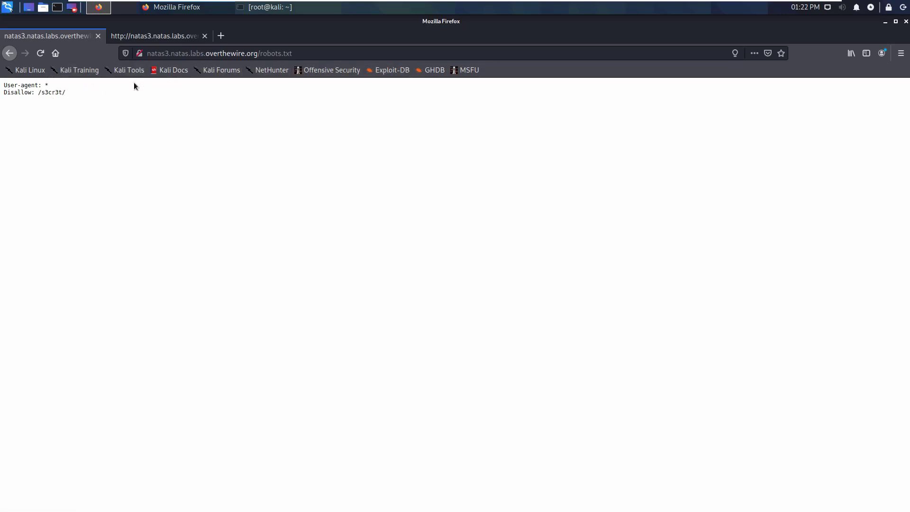
# Open the disallowed directory at natas3.natas.labs.overthewire.org/s3cr3t/.
pyautogui.doubleClick(46, 92)
pyautogui.click(297, 54)
pyautogui.click(297, 54)
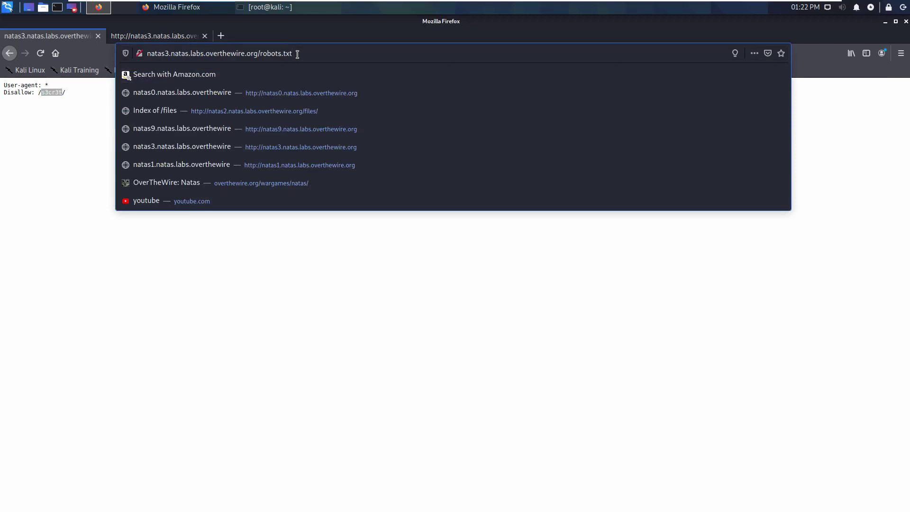
pyautogui.press('BackSpace')
pyautogui.press('BackSpace')
pyautogui.press('BackSpace')
pyautogui.press('BackSpace')
pyautogui.press('BackSpace')
pyautogui.press('BackSpace')
pyautogui.press('BackSpace')
pyautogui.press('BackSpace')
pyautogui.press('BackSpace')
pyautogui.press('BackSpace')
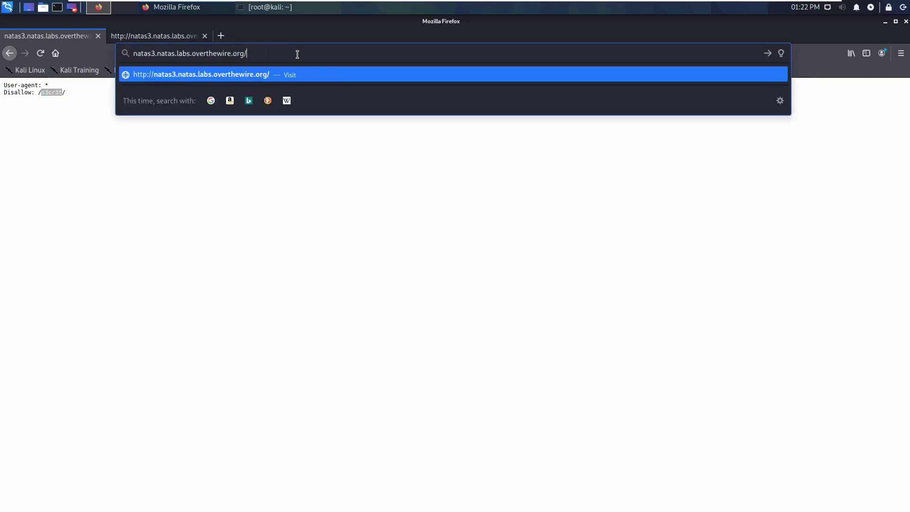
pyautogui.write('s3cr3t/')
pyautogui.press('Return')
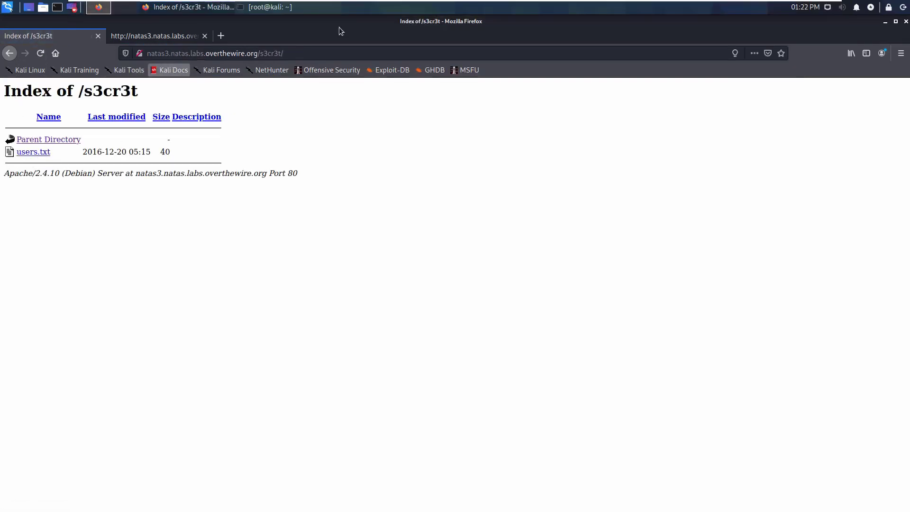
# Open users.txt in the s3cr3t directory and copy the natas4 password from it.
pyautogui.click(30, 153)
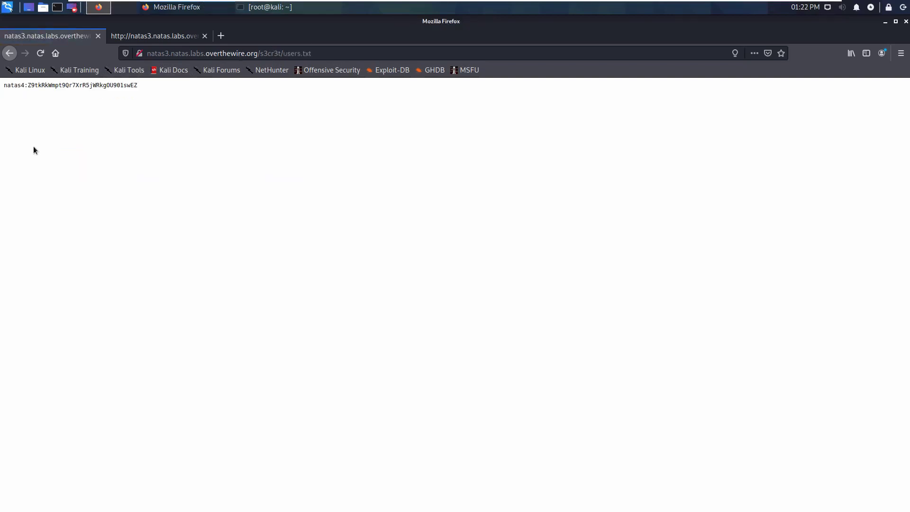
pyautogui.moveTo(10, 86); pyautogui.dragTo(157, 78)
pyautogui.click(121, 96)
pyautogui.doubleClick(88, 85)
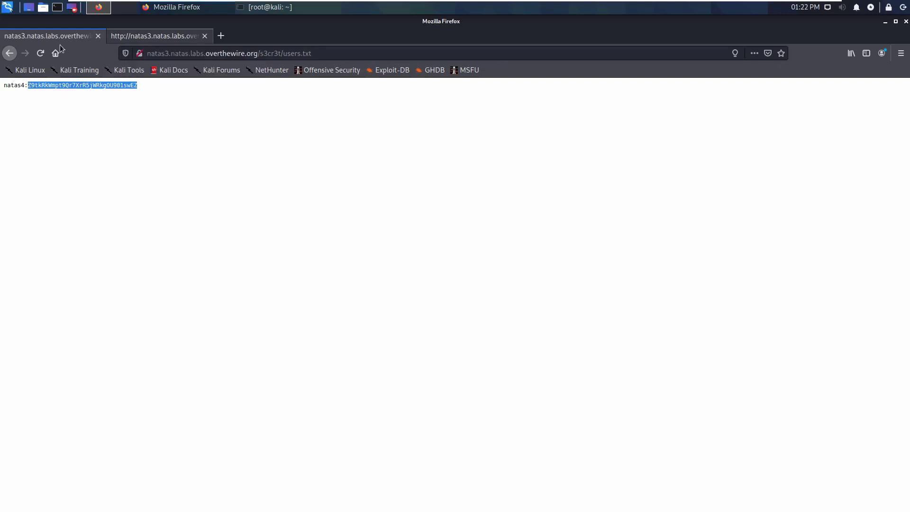
# Change the address to natas4.natas.labs.overthewire.org and load the site.
pyautogui.doubleClick(326, 54)
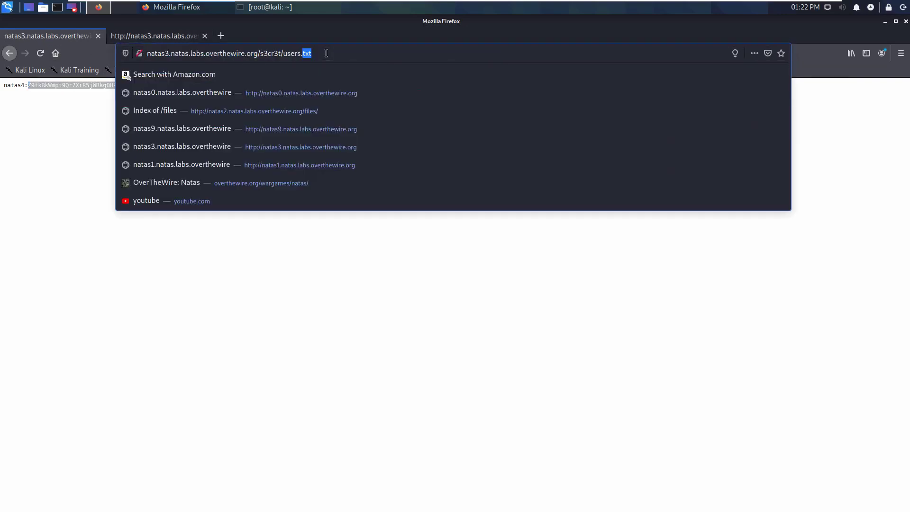
pyautogui.press('BackSpace')
pyautogui.press('BackSpace')
pyautogui.press('BackSpace')
pyautogui.press('BackSpace')
pyautogui.press('BackSpace')
pyautogui.press('BackSpace')
pyautogui.press('BackSpace')
pyautogui.press('BackSpace')
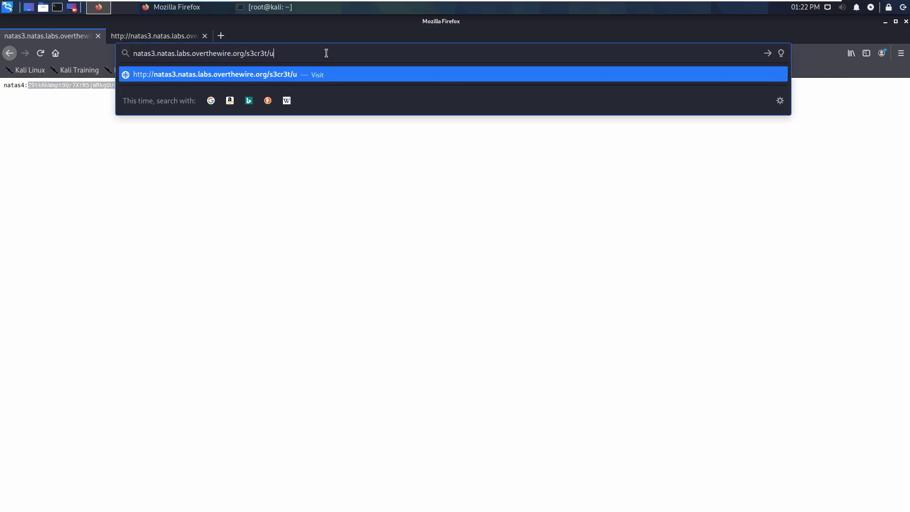
pyautogui.press('BackSpace')
pyautogui.press('BackSpace')
pyautogui.press('BackSpace')
pyautogui.press('BackSpace')
pyautogui.press('BackSpace')
pyautogui.press('BackSpace')
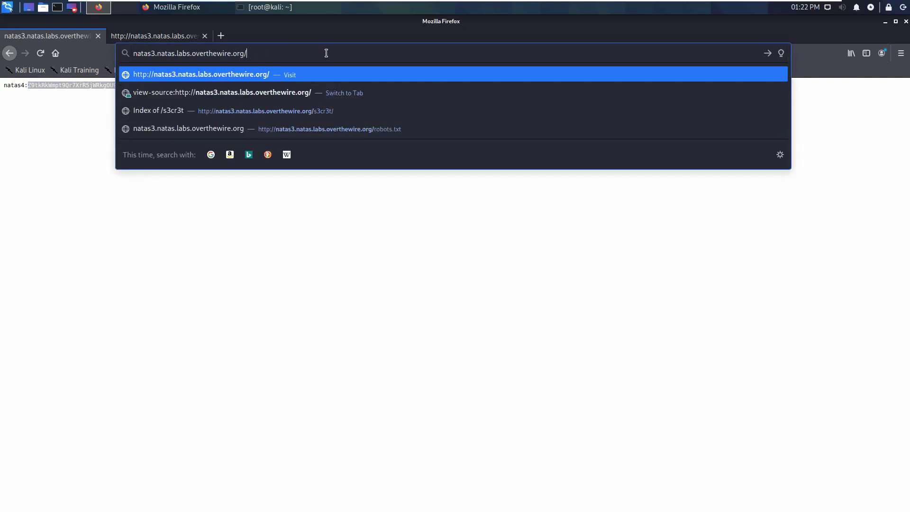
pyautogui.click(156, 53)
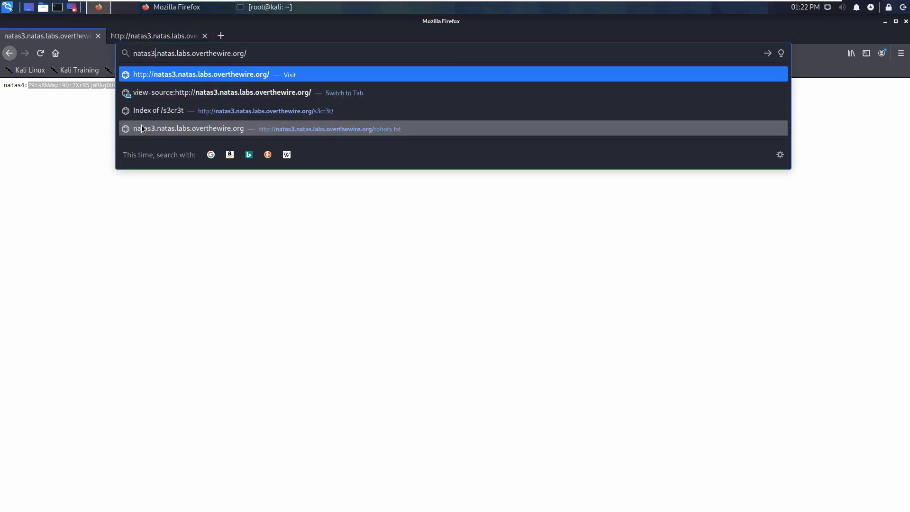
pyautogui.press('BackSpace')
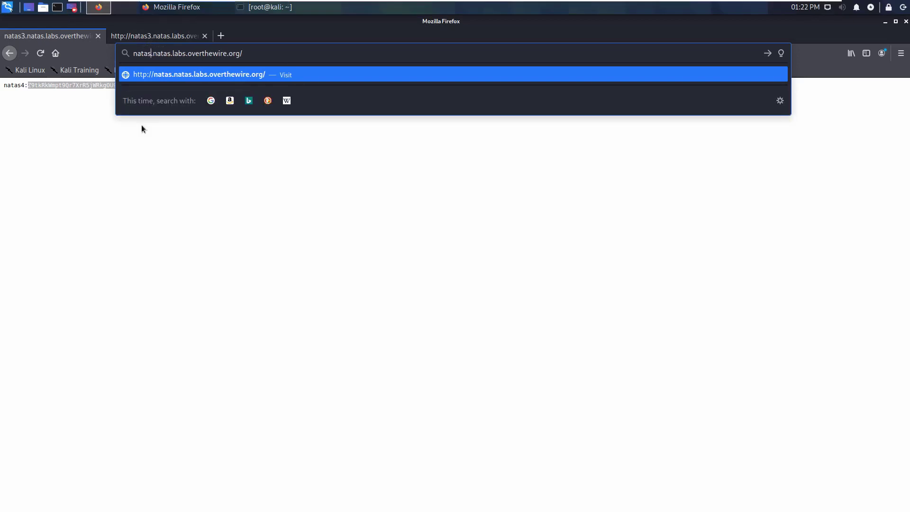
pyautogui.write('4')
pyautogui.press('Return')
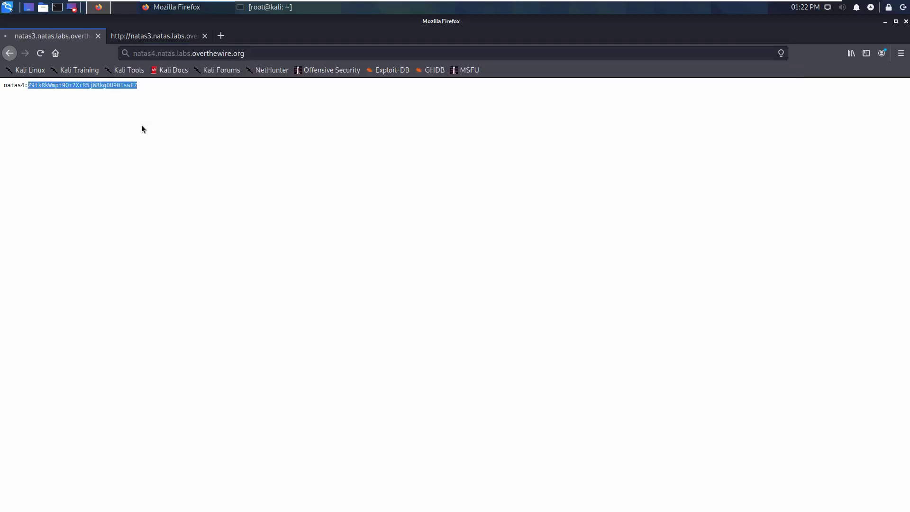
# Sign in with the user name natas4 and the copied password, and save the login in the browser.
pyautogui.write('natas')
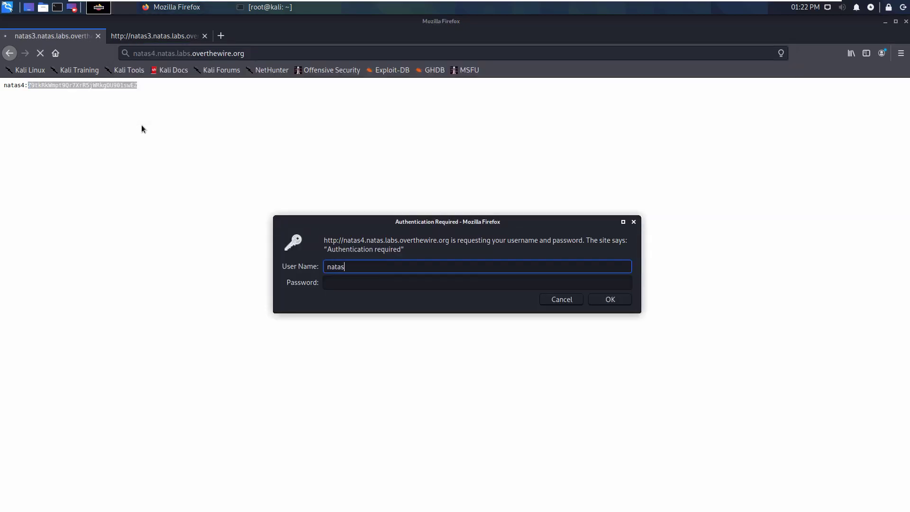
pyautogui.write('4')
pyautogui.press('Tab')
pyautogui.hotkey('ctrl', 'v')
pyautogui.press('Return')
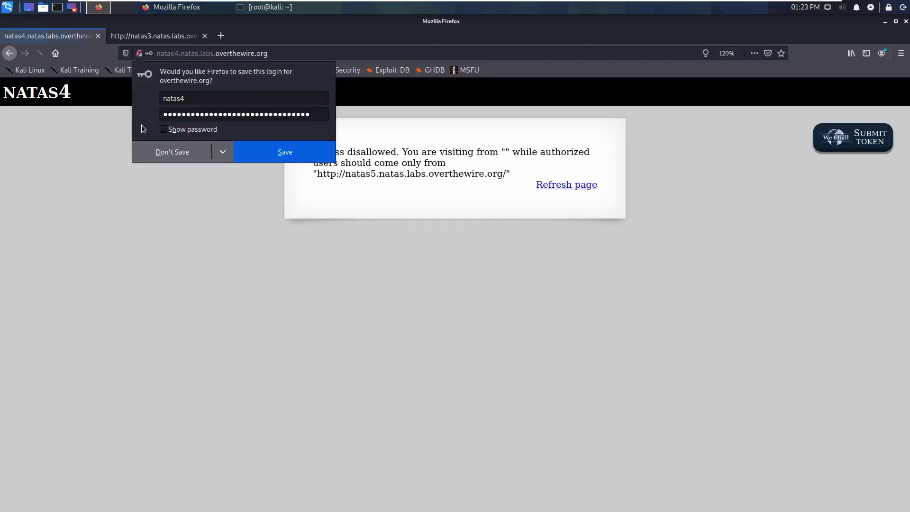
pyautogui.click(269, 153)
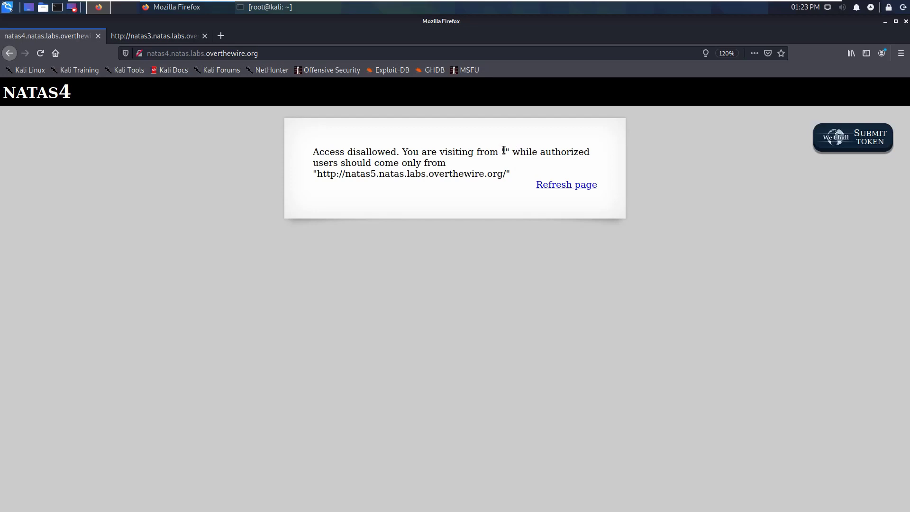
# Highlight the visiting origin and the required natas5 address in the access message, and follow the Refresh page link.
pyautogui.moveTo(501, 147); pyautogui.dragTo(508, 161)
pyautogui.click(515, 161)
pyautogui.moveTo(318, 172); pyautogui.dragTo(514, 175)
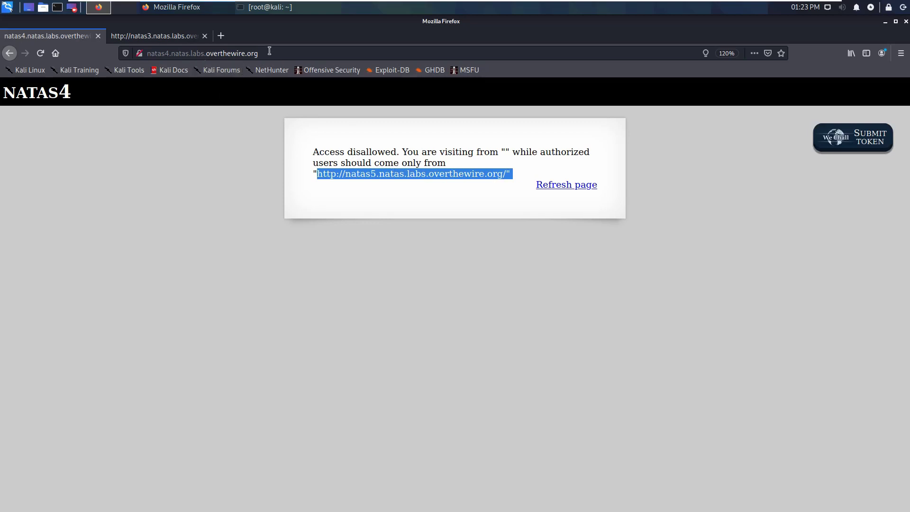
pyautogui.click(572, 185)
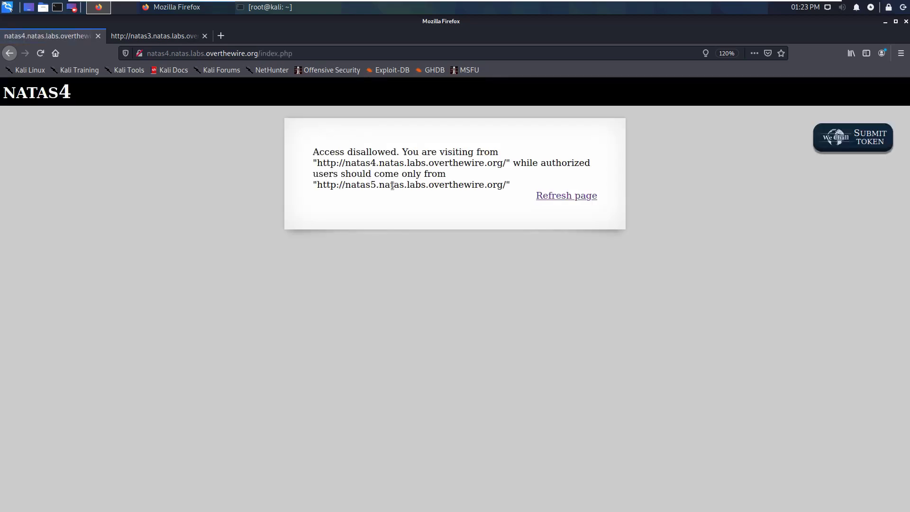
# Compare the visiting address in the access message with the page URL and the required natas5 address.
pyautogui.moveTo(316, 151); pyautogui.dragTo(498, 154)
pyautogui.click(323, 174)
pyautogui.moveTo(317, 164); pyautogui.dragTo(512, 164)
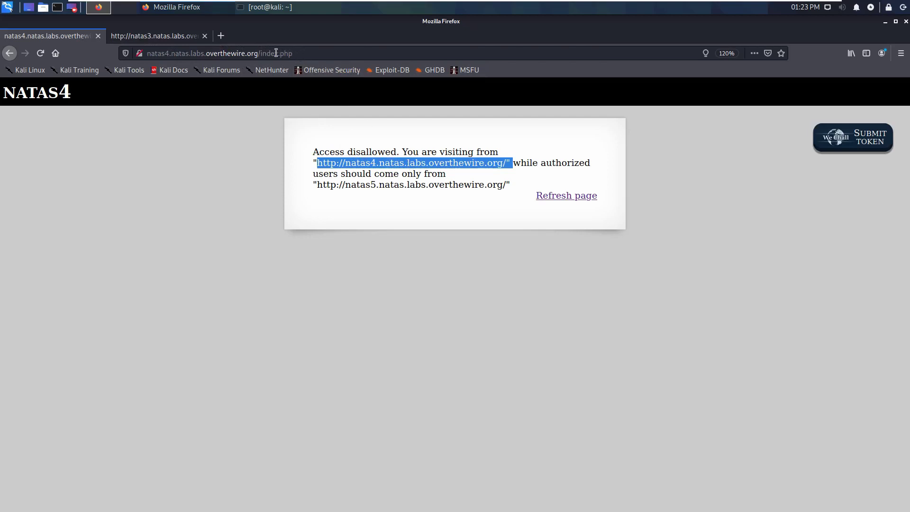
pyautogui.click(258, 53)
pyautogui.hotkey('ctrl', 'shift', 'Left')
pyautogui.hotkey('ctrl', 'shift', 'Left')
pyautogui.hotkey('ctrl', 'shift', 'Left')
pyautogui.hotkey('ctrl', 'shift', 'Left')
pyautogui.hotkey('ctrl', 'shift', 'Left')
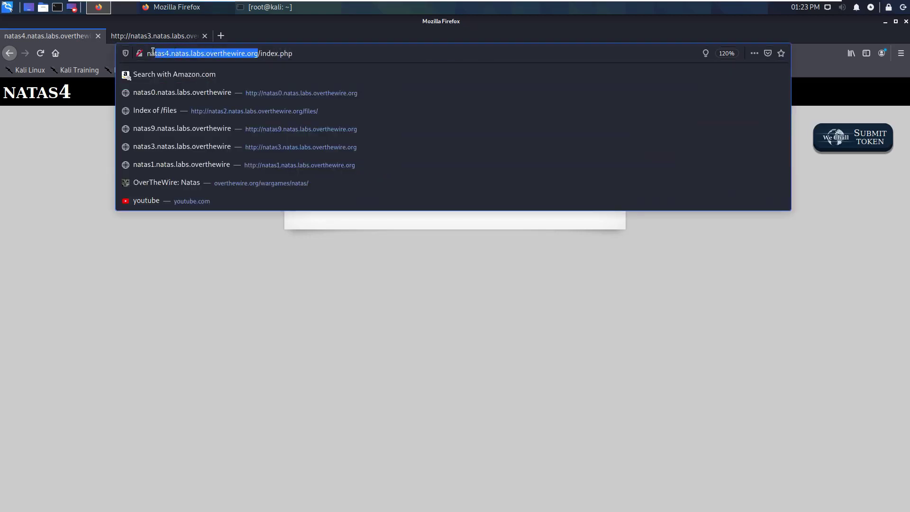
pyautogui.click(257, 351)
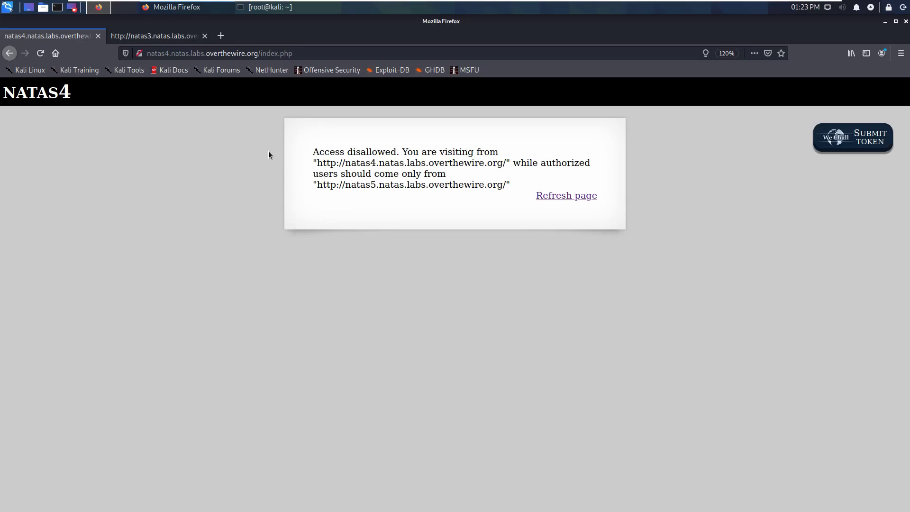
pyautogui.moveTo(308, 187); pyautogui.dragTo(473, 192)
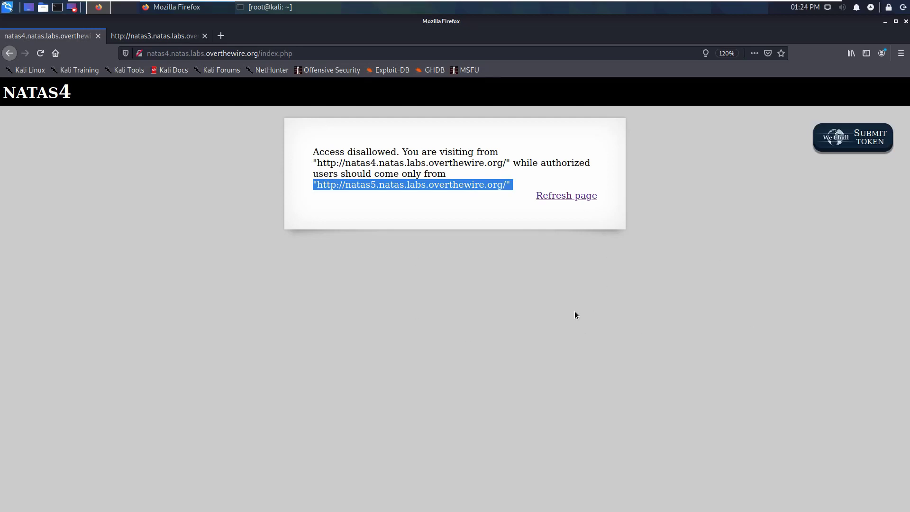
# View the HTML source of the natas4 index.php page and return to the level page.
pyautogui.hotkey('ctrl', 'u')
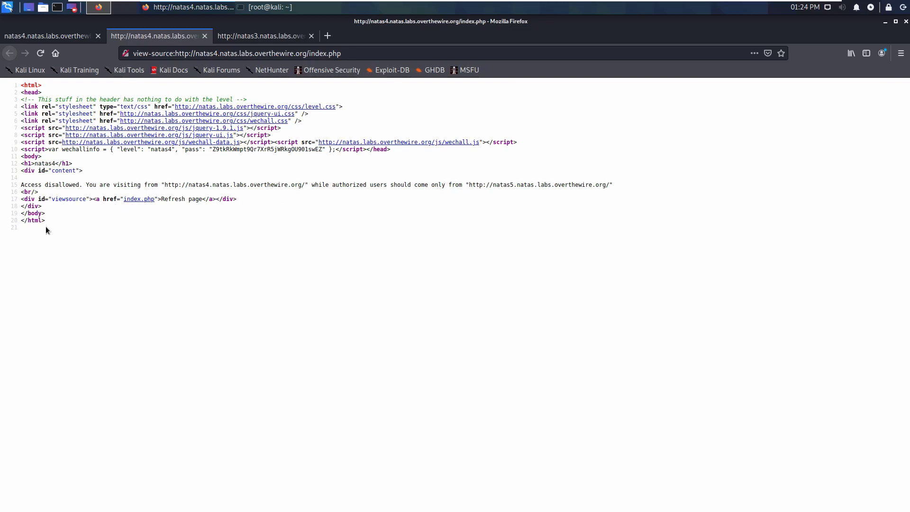
pyautogui.click(65, 34)
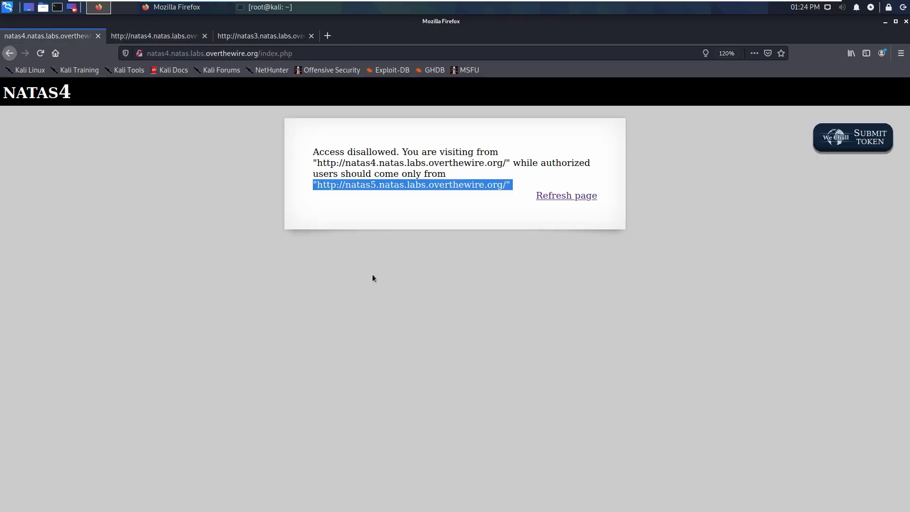
pyautogui.click(444, 280)
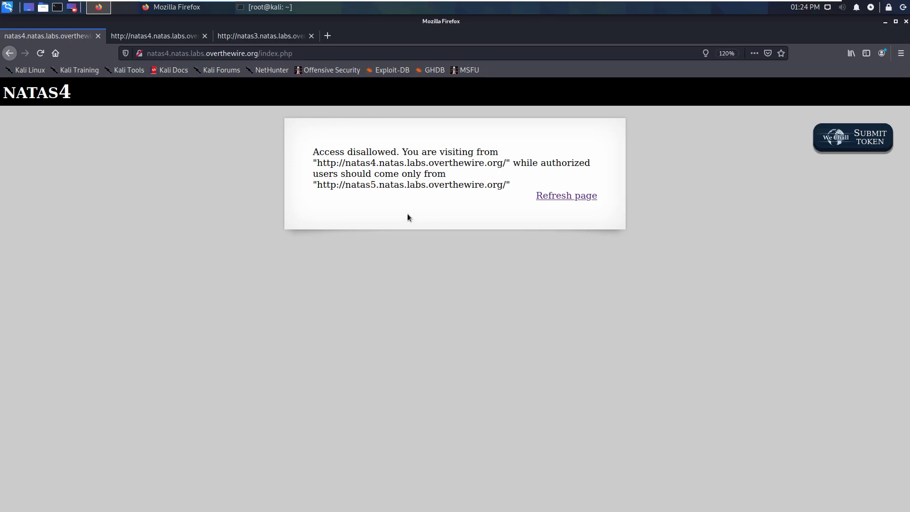
# Try to load natas5.natas.labs.overthewire.org/index.php and dismiss the login request without entering credentials.
pyautogui.click(501, 192)
pyautogui.click(169, 53)
pyautogui.click(171, 60)
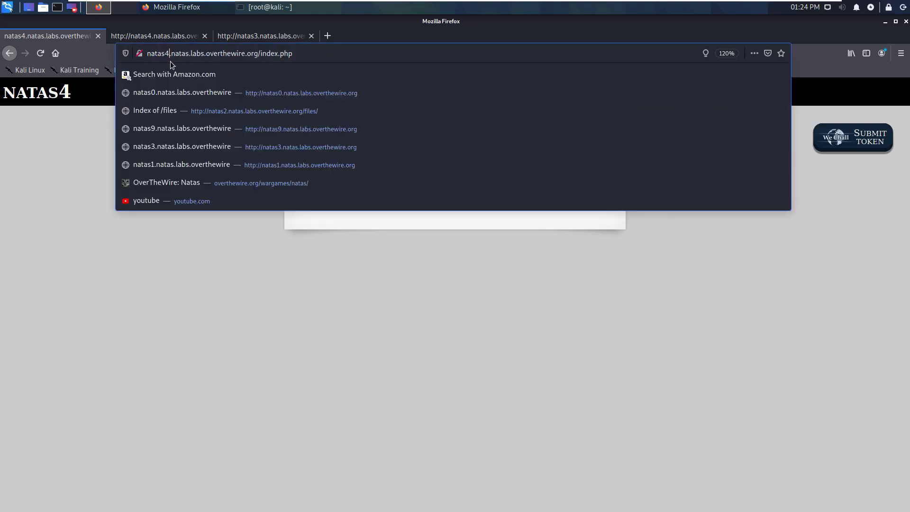
pyautogui.press('BackSpace')
pyautogui.write('5')
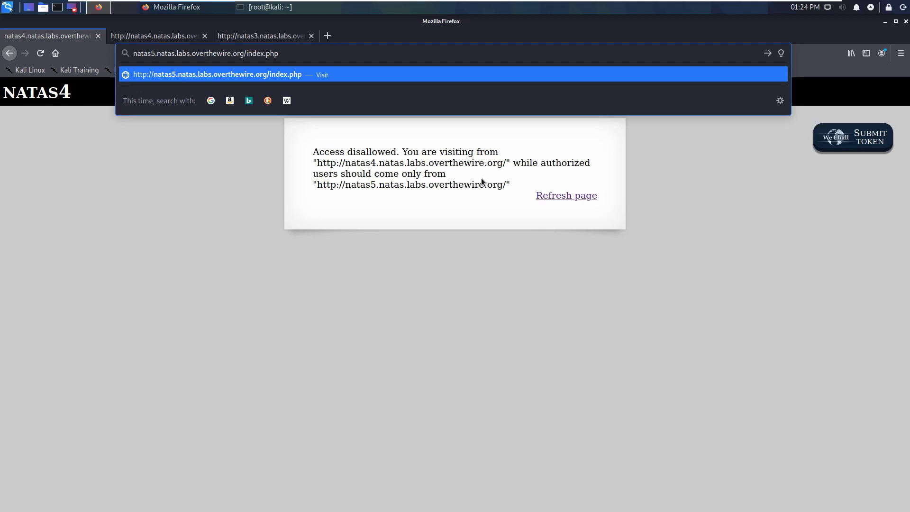
pyautogui.click(408, 285)
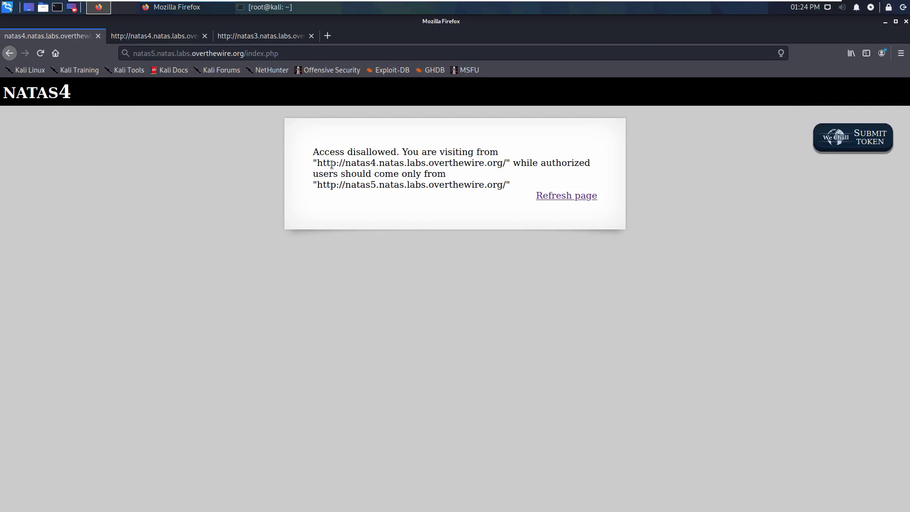
pyautogui.moveTo(318, 165); pyautogui.dragTo(396, 160)
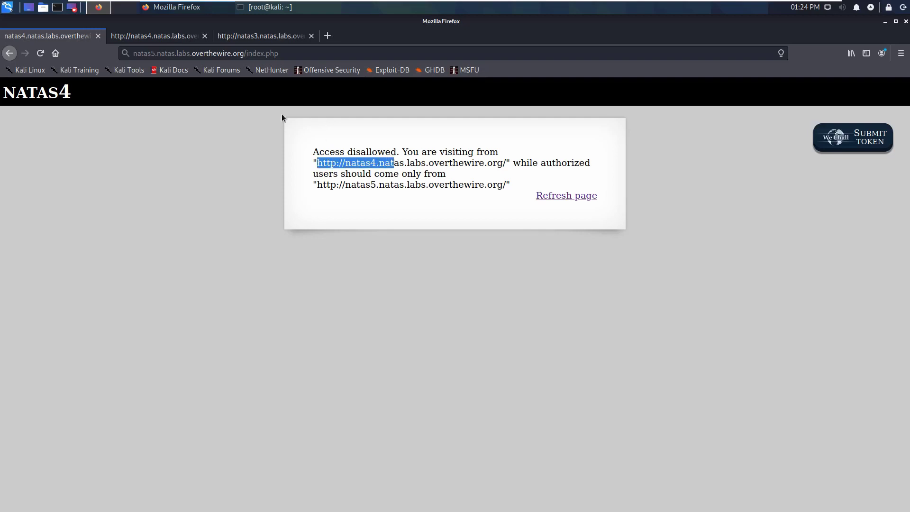
pyautogui.click(174, 56)
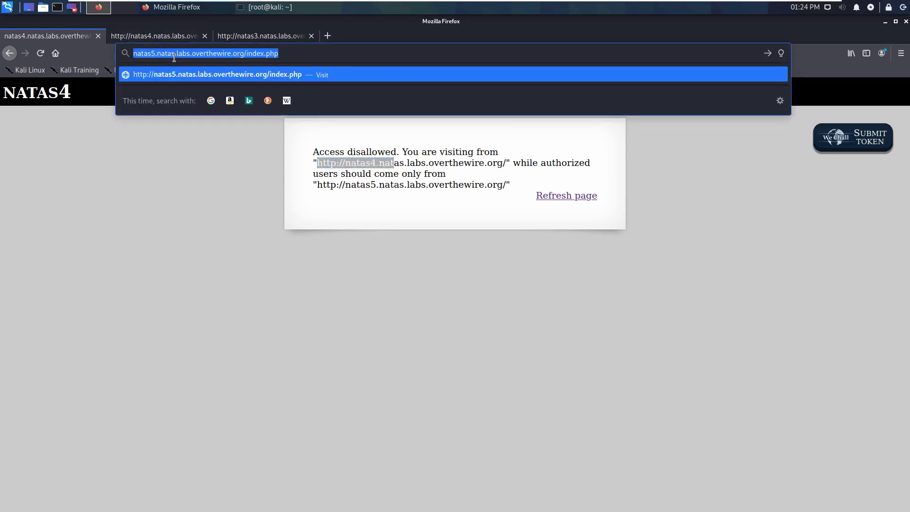
pyautogui.click(294, 73)
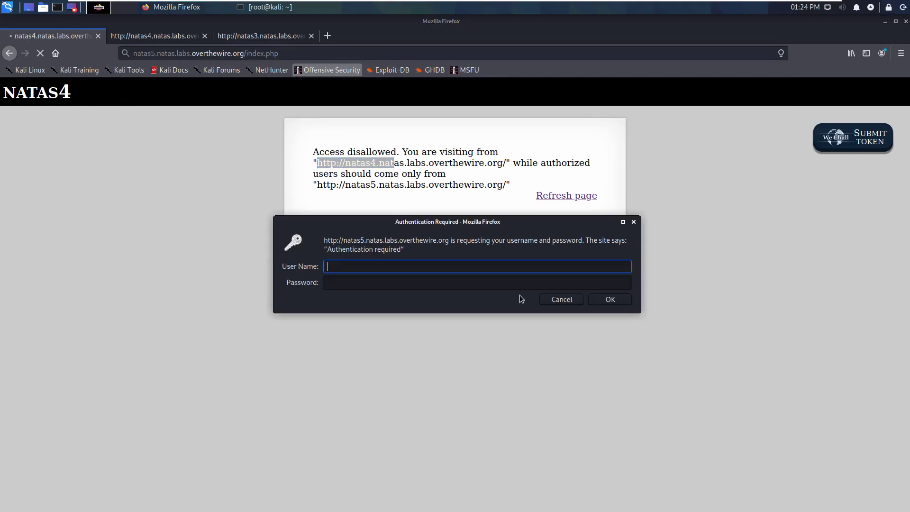
pyautogui.click(576, 303)
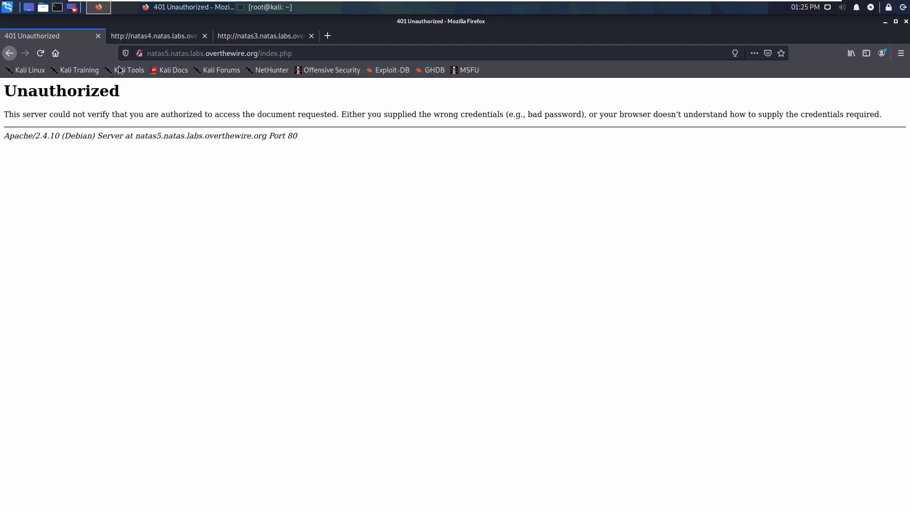
# Check the natas5 page URL, look at the natas4 source again and return to the natas5 page.
pyautogui.moveTo(164, 53); pyautogui.dragTo(185, 53)
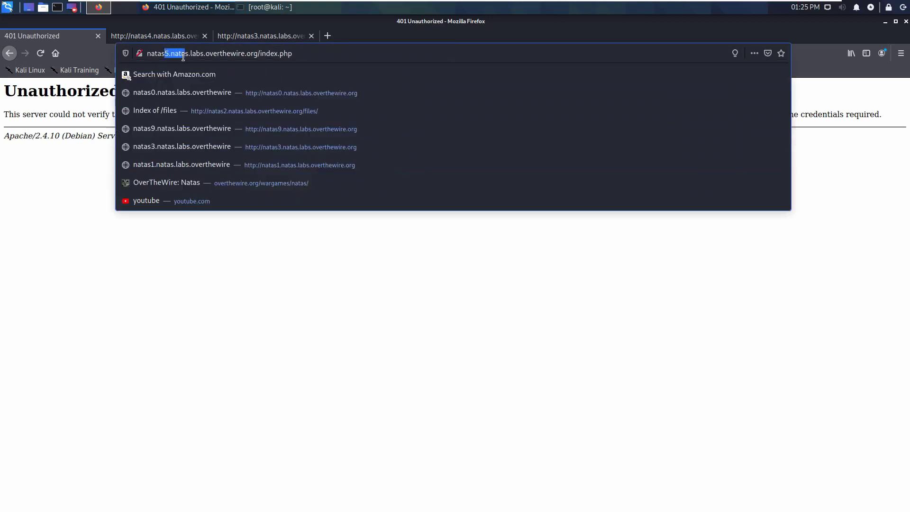
pyautogui.click(167, 55)
pyautogui.click(193, 246)
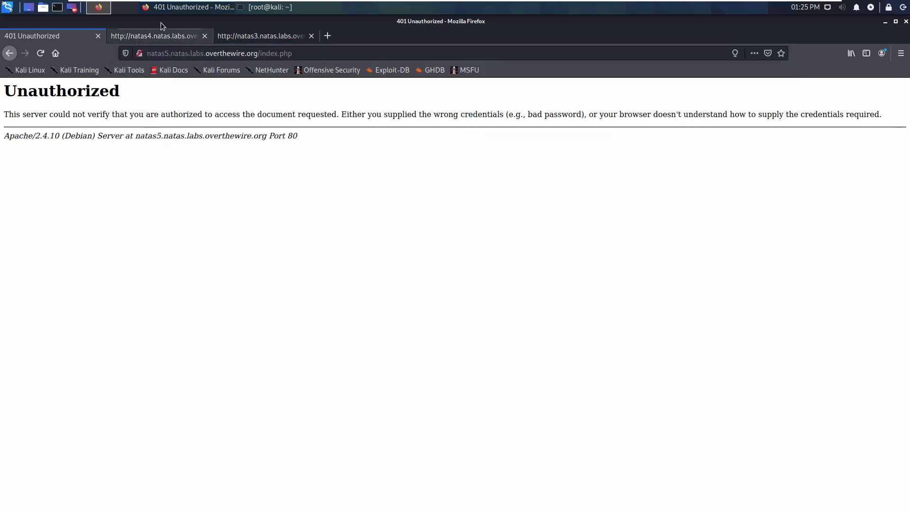
pyautogui.click(167, 38)
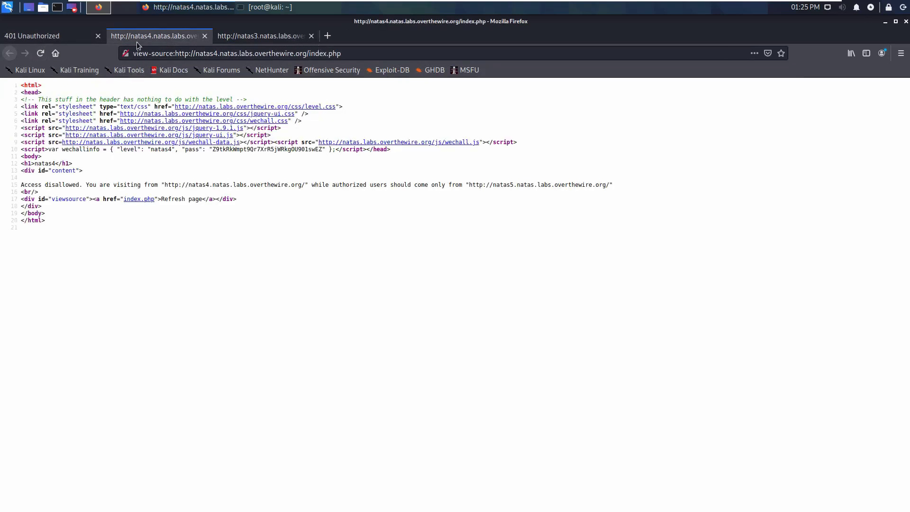
pyautogui.click(53, 38)
pyautogui.click(198, 52)
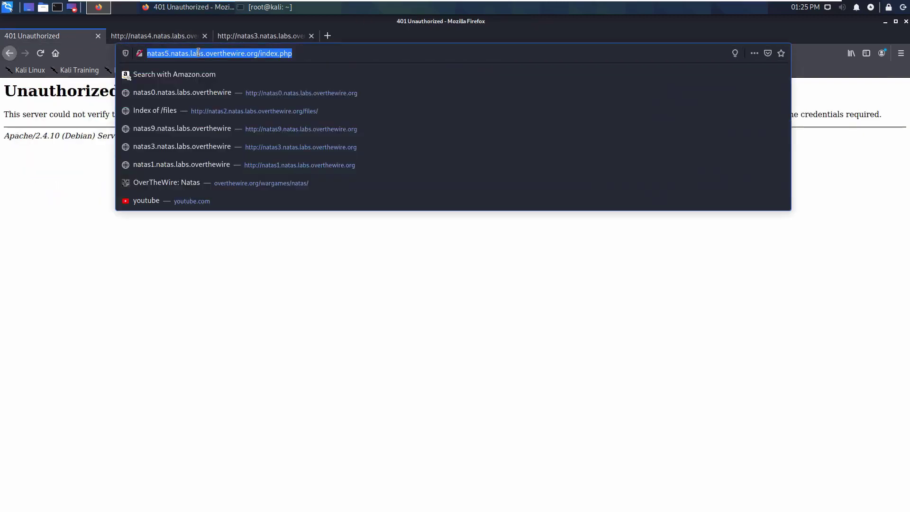
pyautogui.click(331, 34)
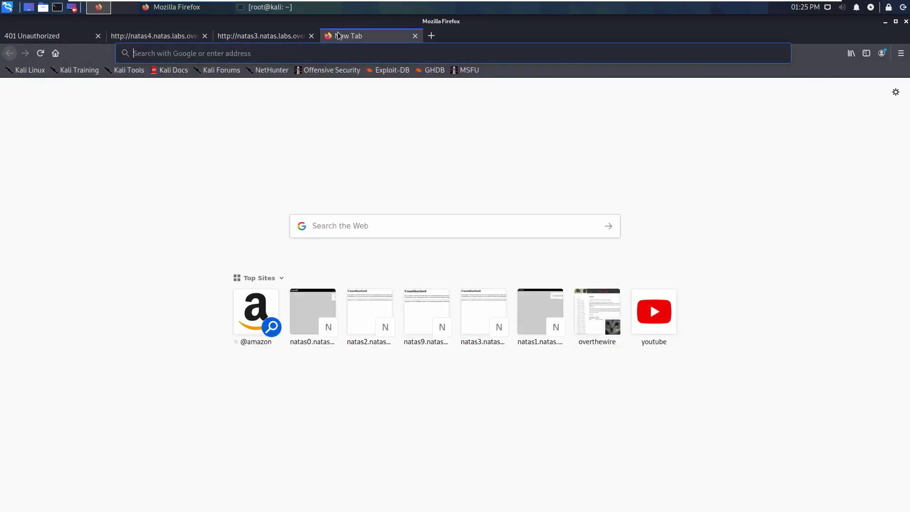
pyautogui.moveTo(332, 34); pyautogui.dragTo(119, 34)
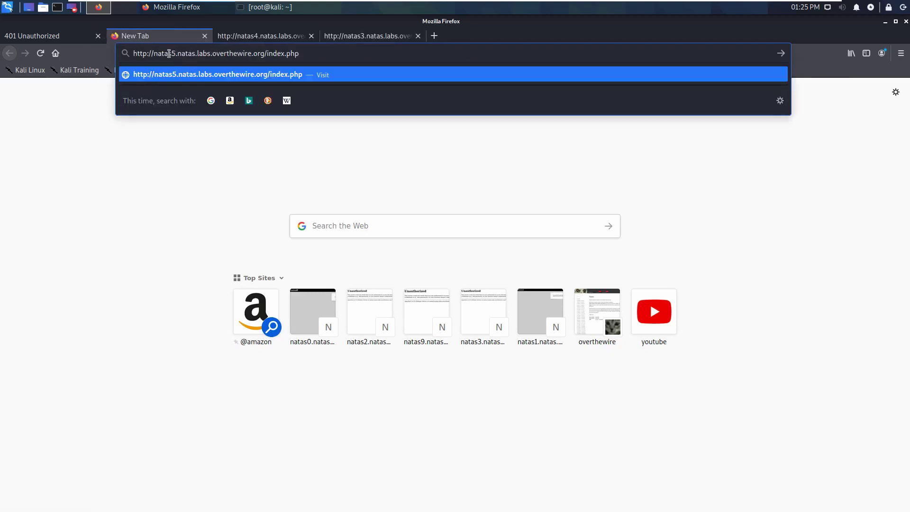
pyautogui.press('BackSpace')
pyautogui.write('4')
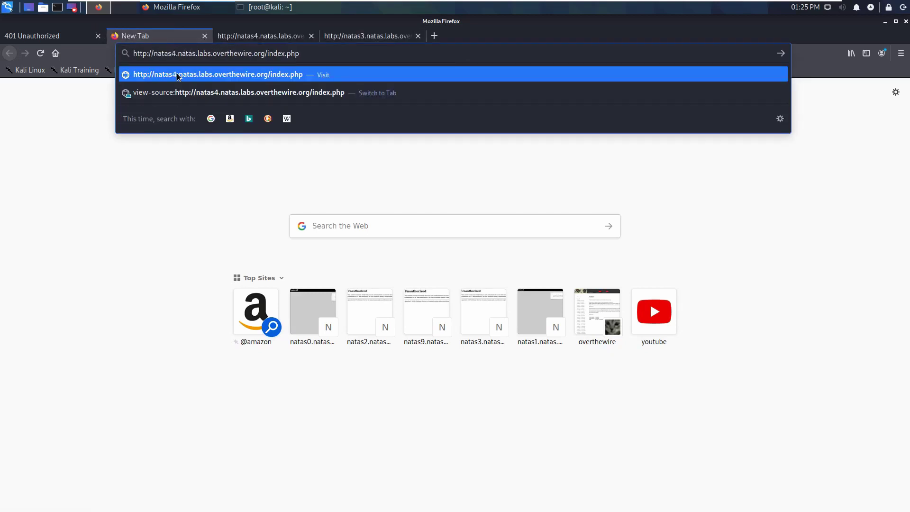
pyautogui.press('Return')
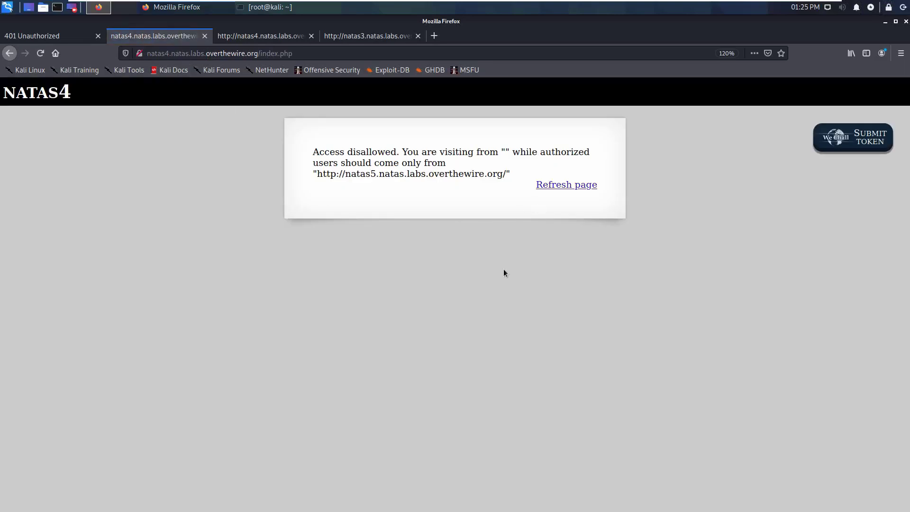
# Move the natas4 page ahead of the natas5 page and close the natas4 and natas3 source tabs.
pyautogui.moveTo(132, 32); pyautogui.dragTo(38, 35)
pyautogui.click(311, 35)
pyautogui.click(309, 36)
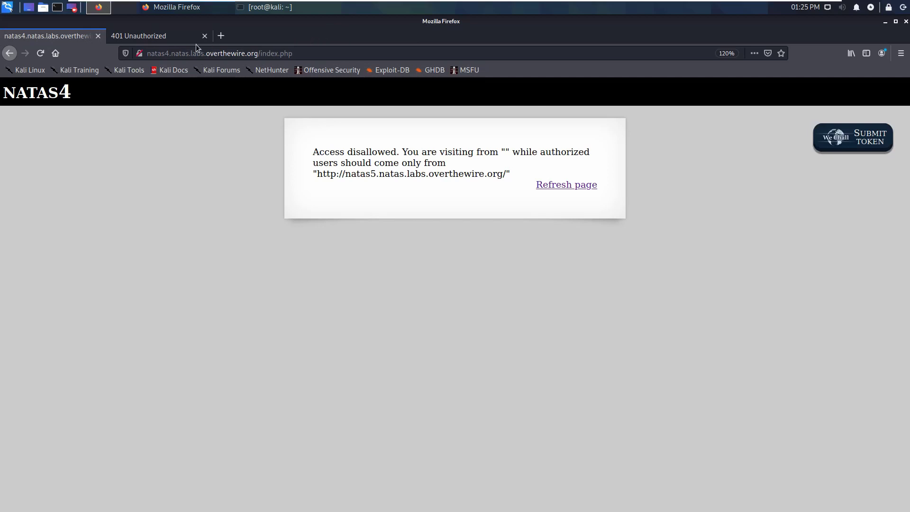
# Compare the natas5 and natas4 pages and open the page inspector on the natas5 Unauthorized page.
pyautogui.click(181, 40)
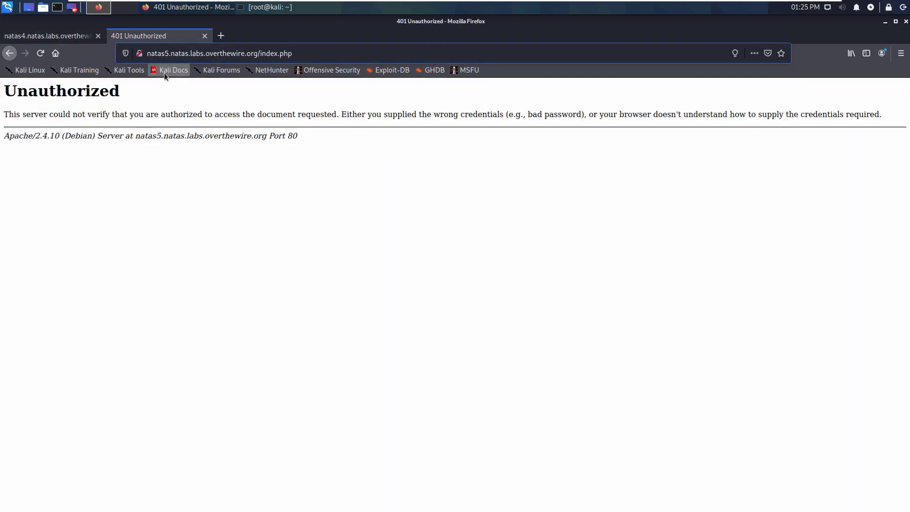
pyautogui.click(64, 38)
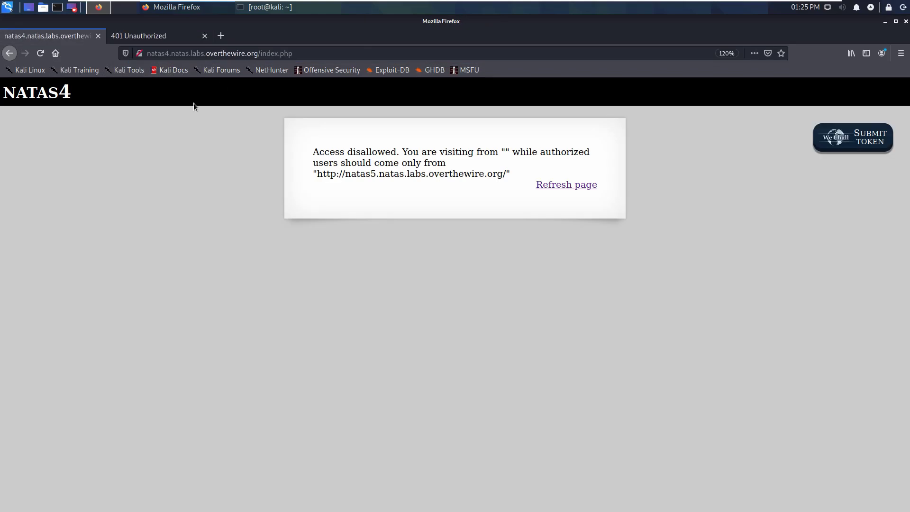
pyautogui.click(173, 38)
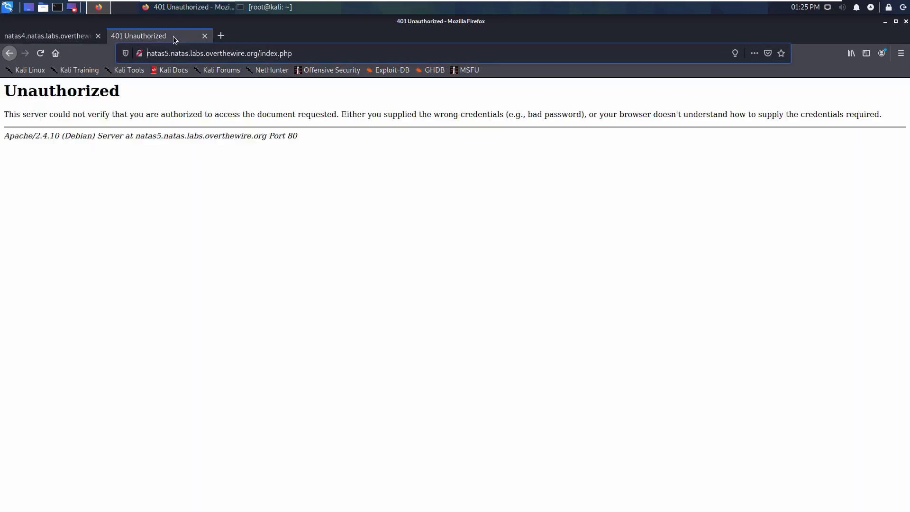
pyautogui.press('F12')
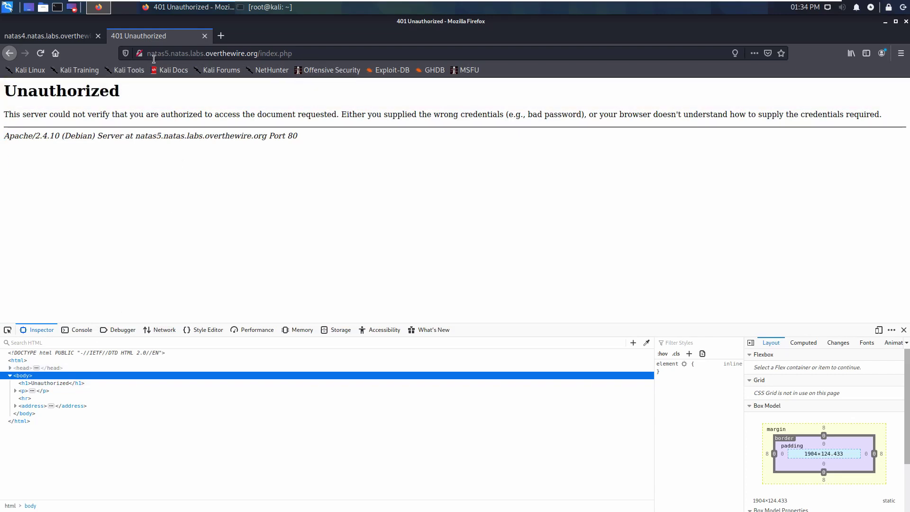
pyautogui.click(25, 36)
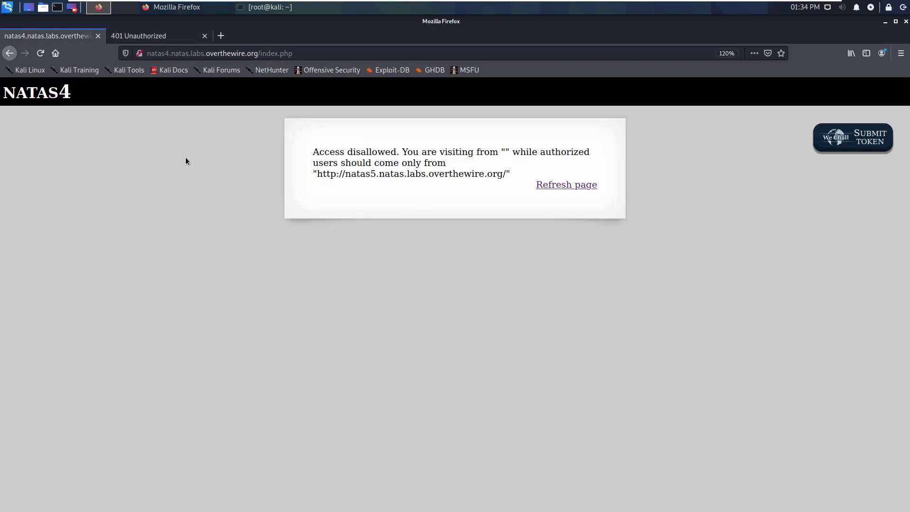
pyautogui.click(182, 41)
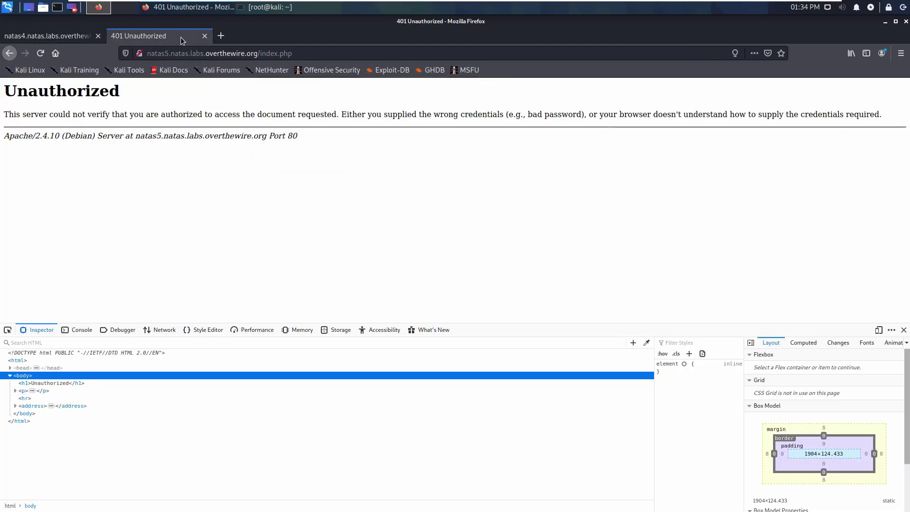
pyautogui.click(54, 39)
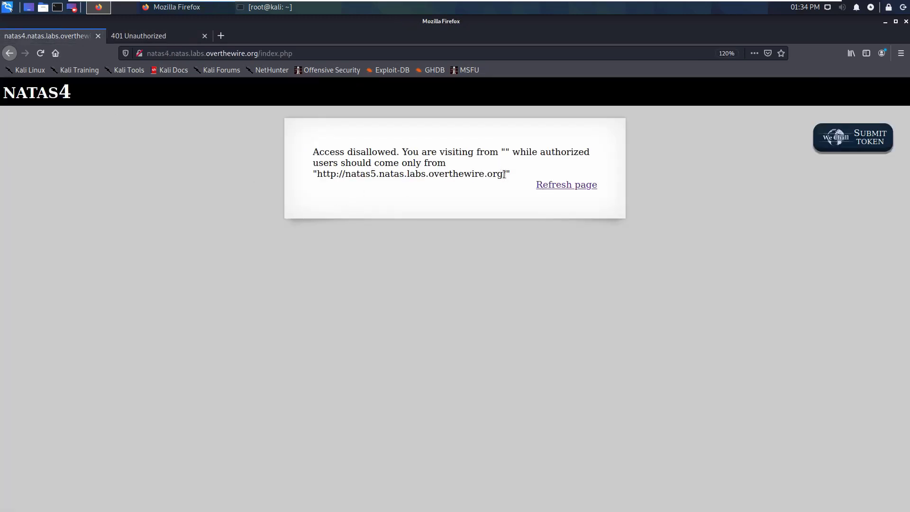
pyautogui.moveTo(506, 175); pyautogui.dragTo(317, 175)
pyautogui.hotkey('ctrl', 'c')
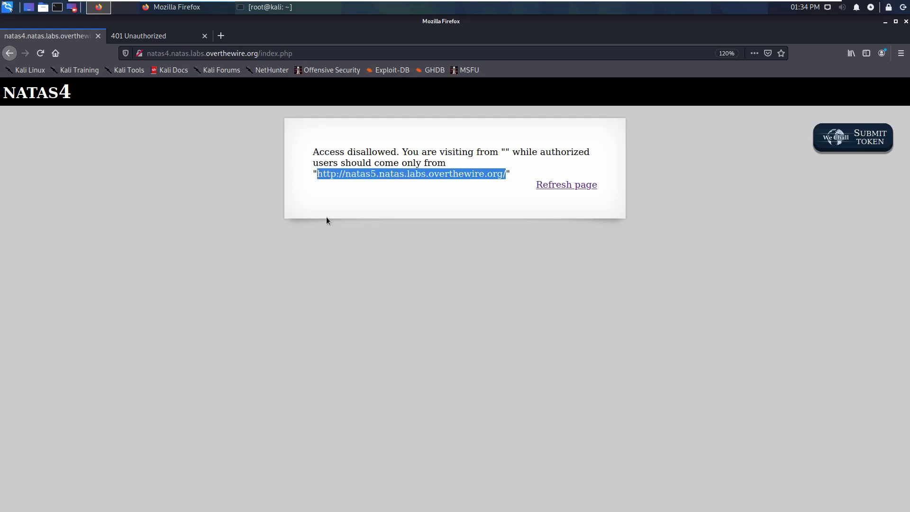
pyautogui.click(178, 31)
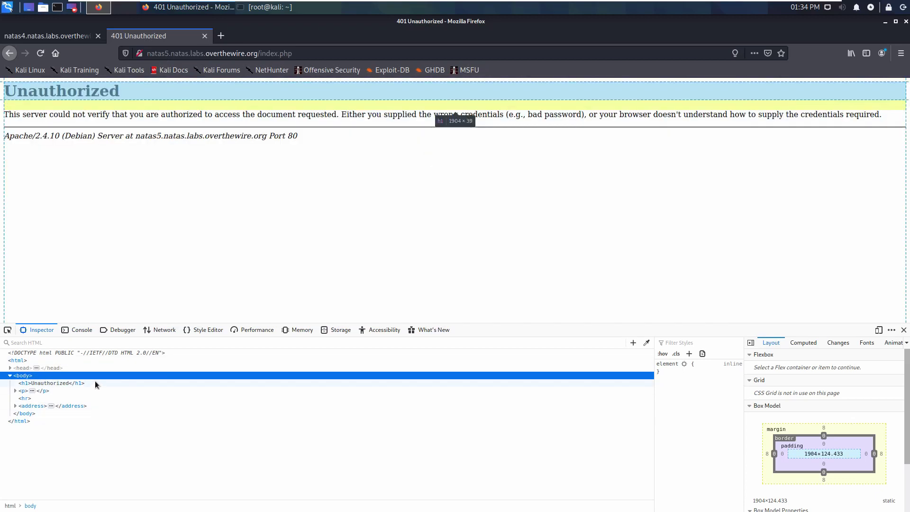
pyautogui.click(99, 382)
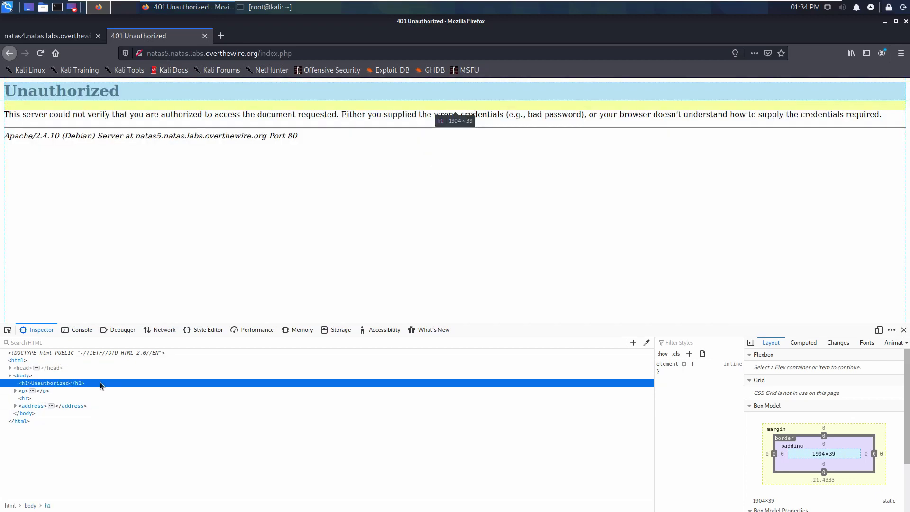
pyautogui.rightClick(99, 382)
pyautogui.click(128, 182)
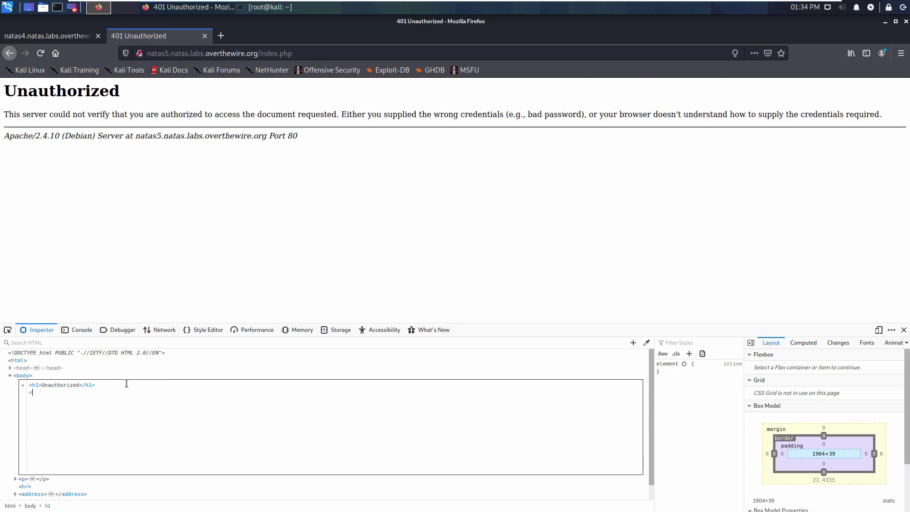
pyautogui.write('<a href="')
pyautogui.hotkey('ctrl', 'v')
pyautogui.write('"> ')
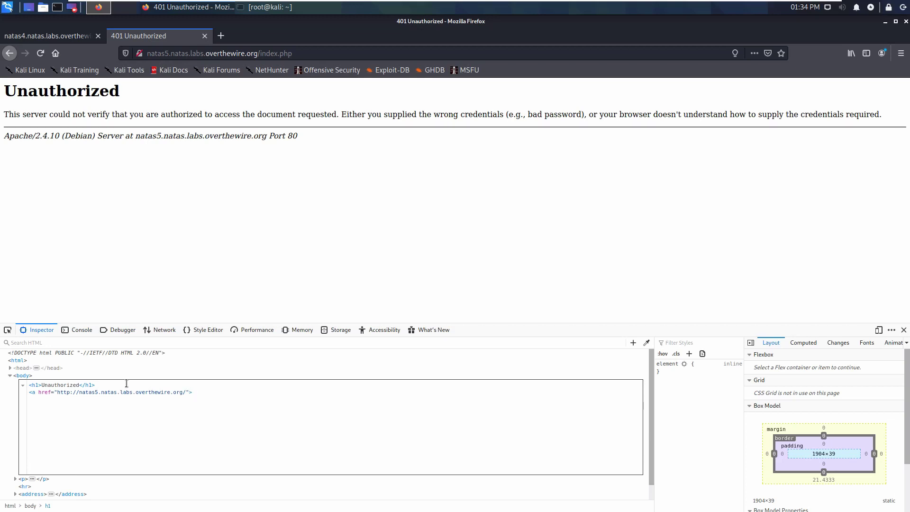
pyautogui.write('click here for natas 4 </a>')
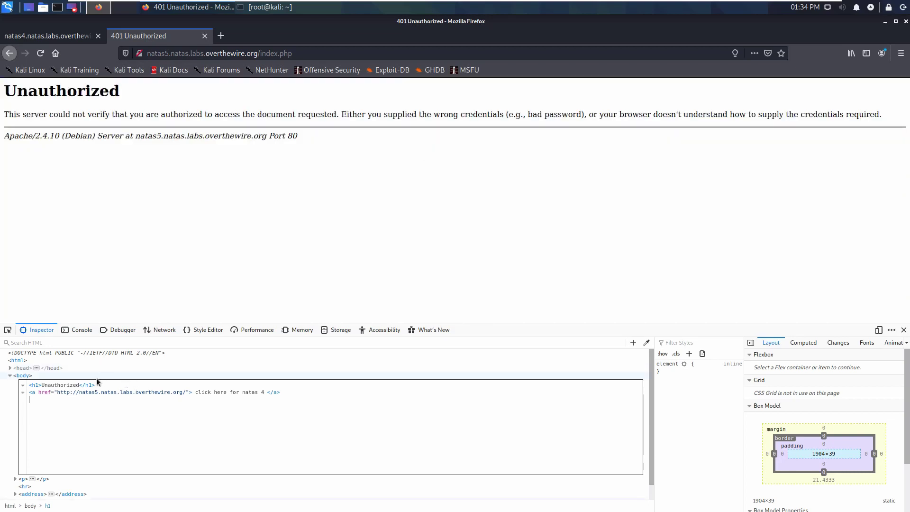
pyautogui.click(119, 360)
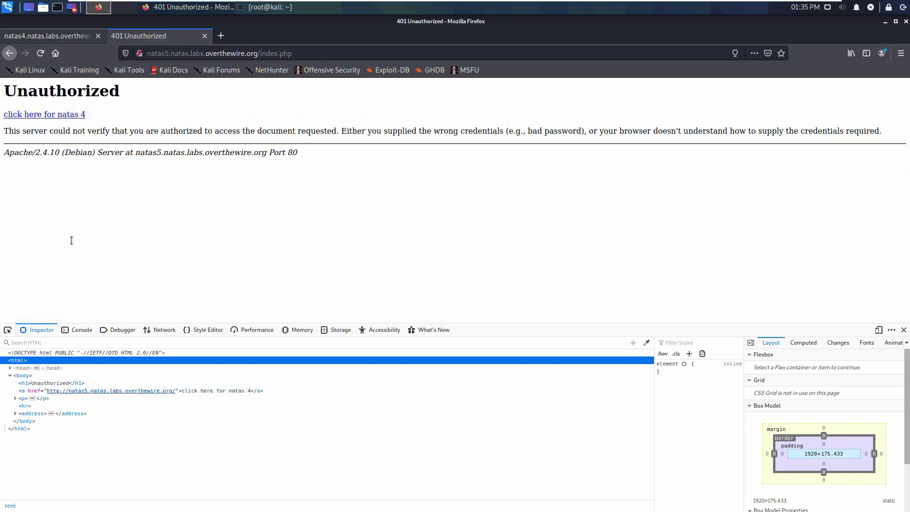
pyautogui.click(86, 390)
pyautogui.rightClick(86, 389)
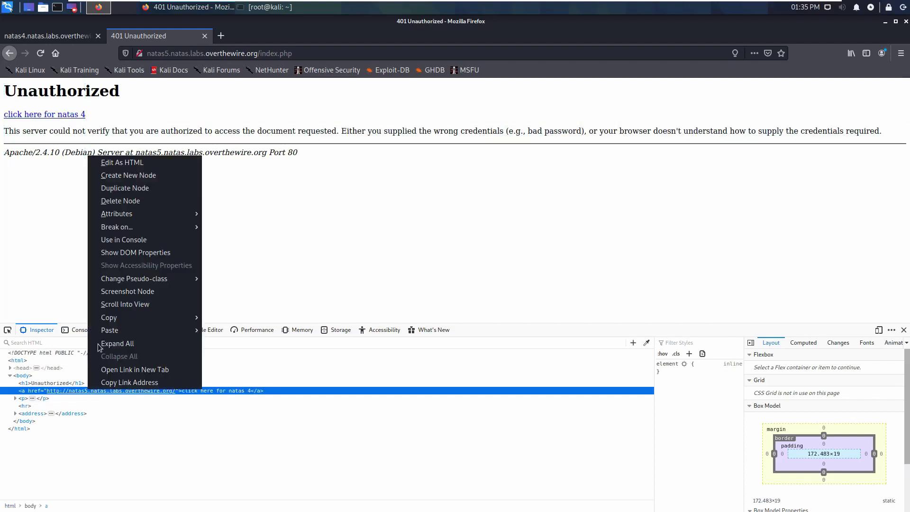
pyautogui.click(131, 167)
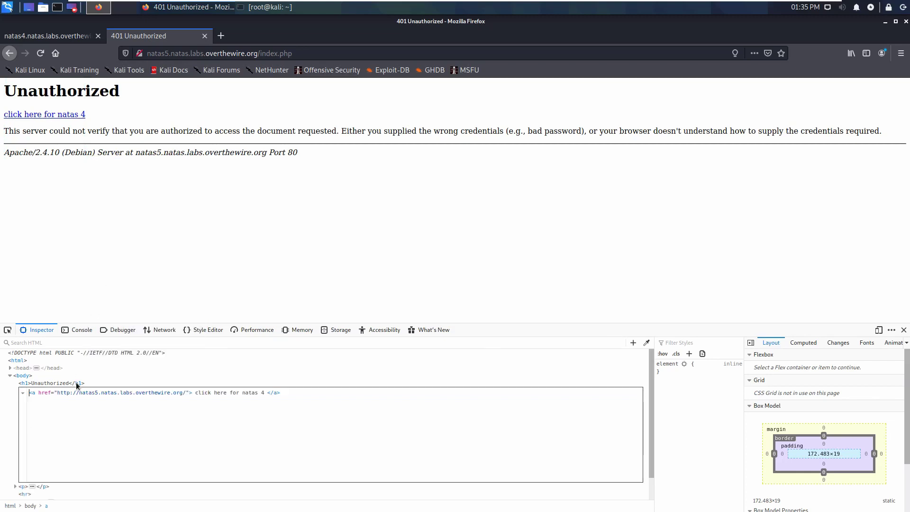
pyautogui.click(98, 392)
pyautogui.press('BackSpace')
pyautogui.write('4')
pyautogui.click(138, 368)
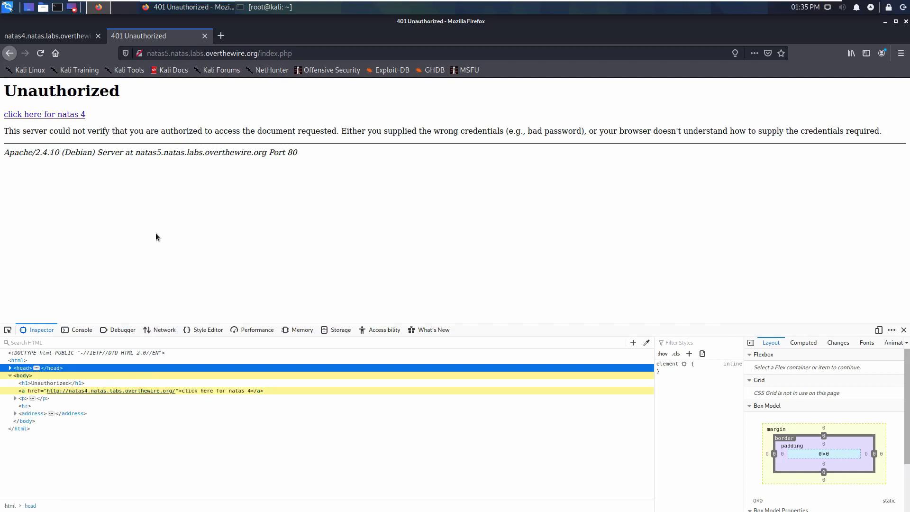
# Follow the added natas 4 link, check the visiting address before and after refreshing, and return to the natas5 page.
pyautogui.click(41, 115)
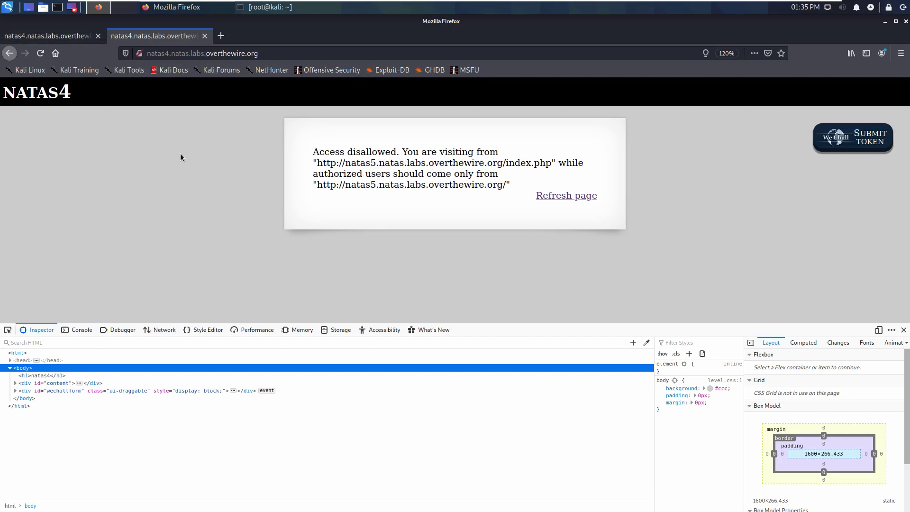
pyautogui.click(555, 196)
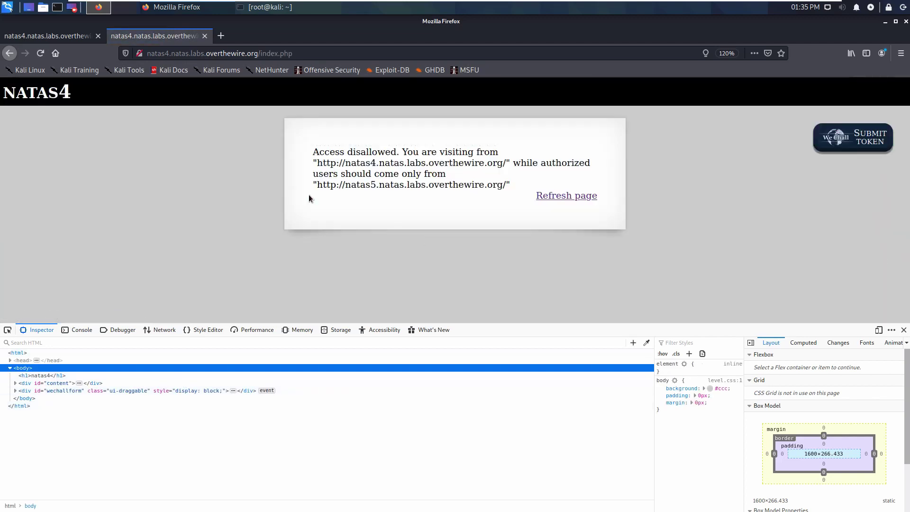
pyautogui.click(24, 36)
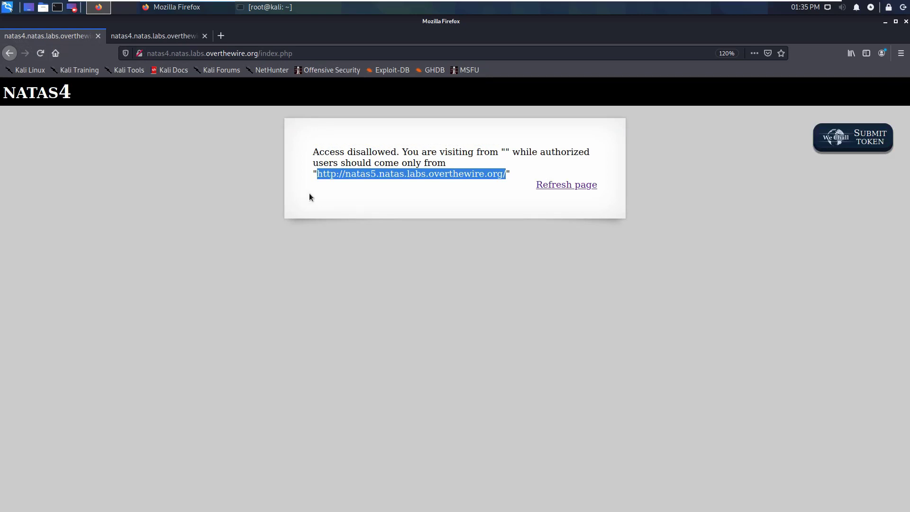
pyautogui.click(149, 38)
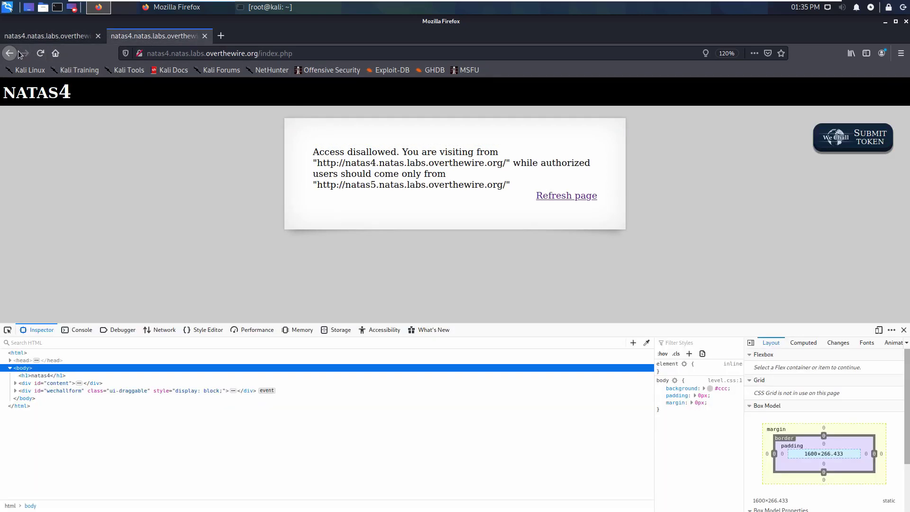
pyautogui.click(18, 54)
pyautogui.click(18, 54)
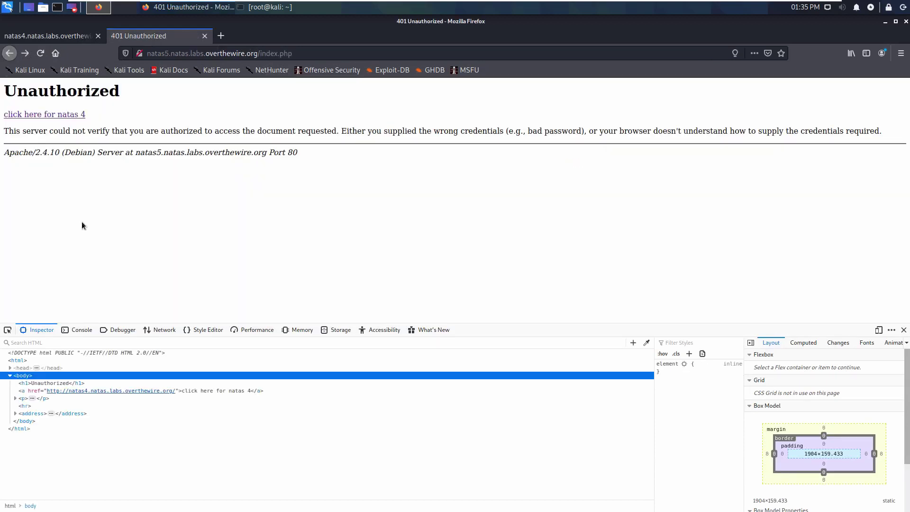
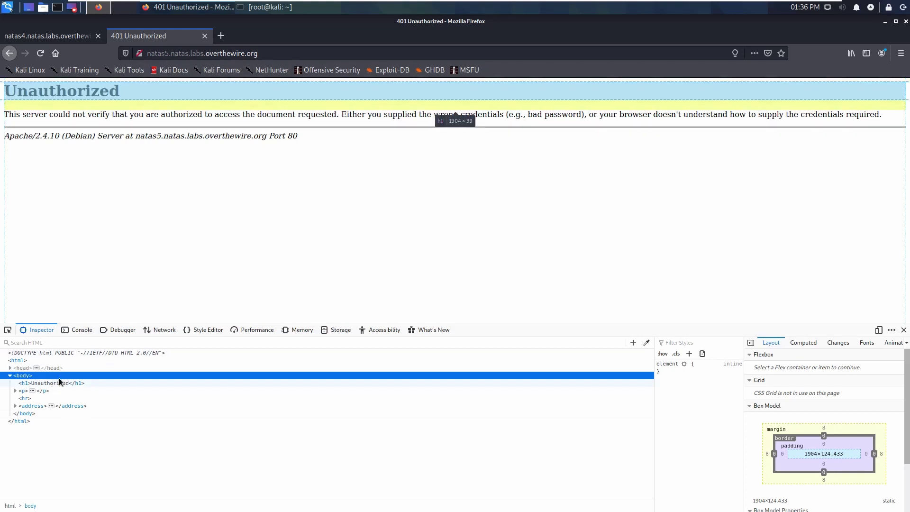
pyautogui.click(105, 383)
pyautogui.rightClick(105, 384)
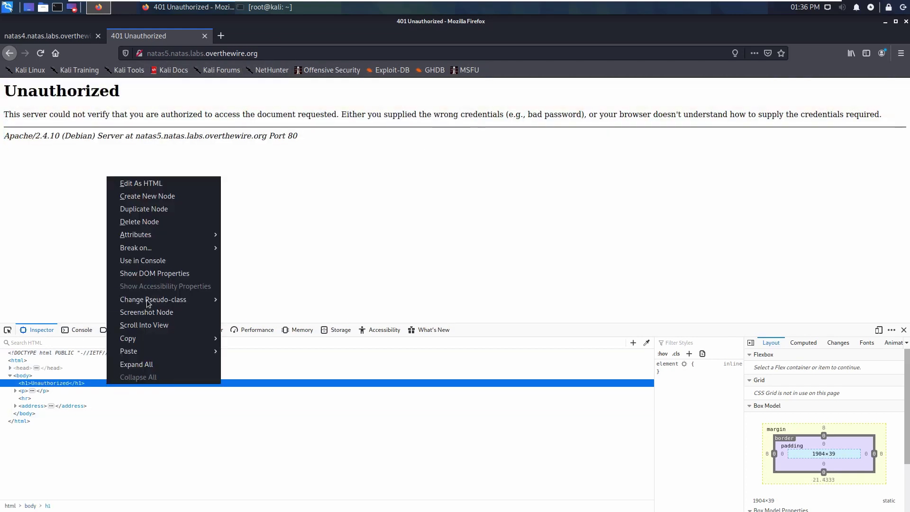
pyautogui.click(147, 183)
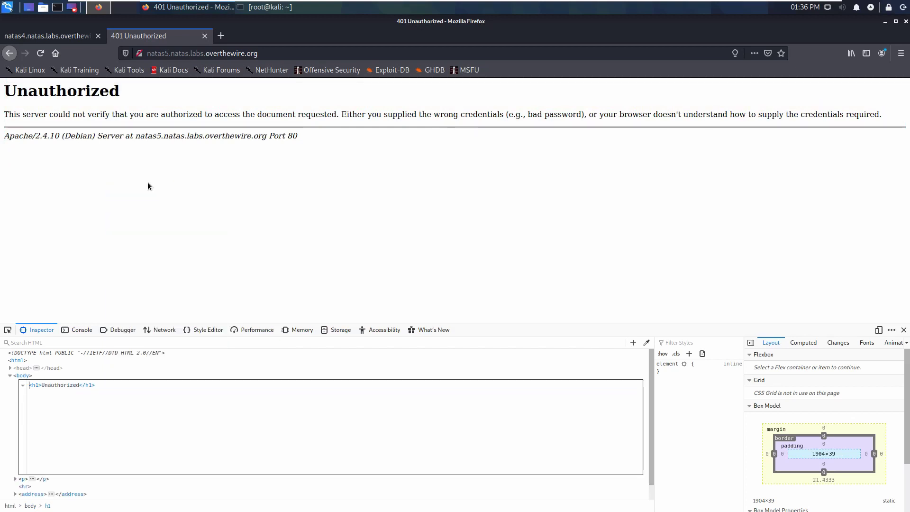
pyautogui.click(104, 388)
pyautogui.write('<a href="')
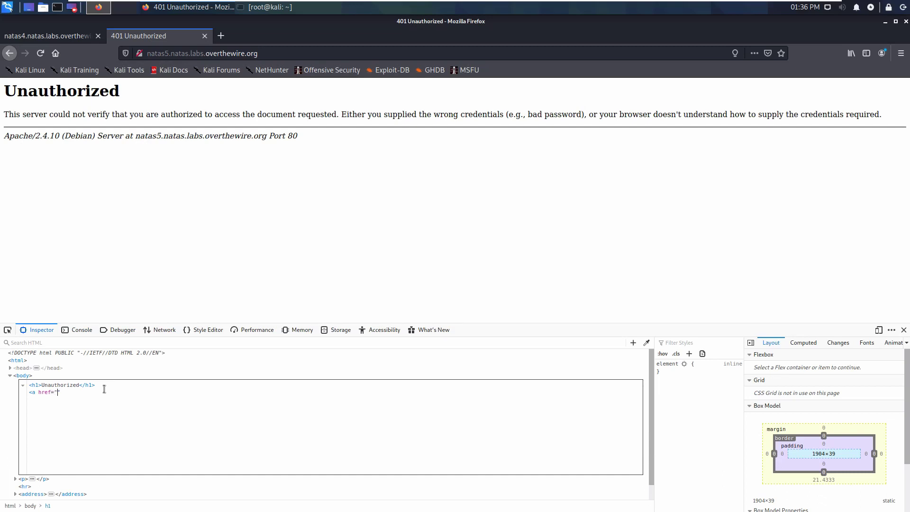
pyautogui.write('http://natas5.natas.labs.overthewire.org/')
pyautogui.press('Left')
pyautogui.press('Left')
pyautogui.press('Left')
pyautogui.press('Left')
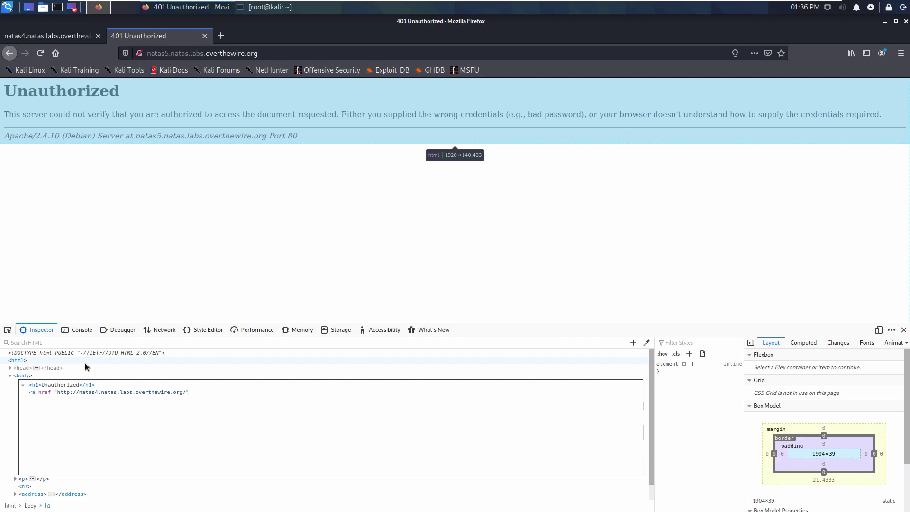
pyautogui.write('> click here for natas 4 </a>')
pyautogui.click(95, 369)
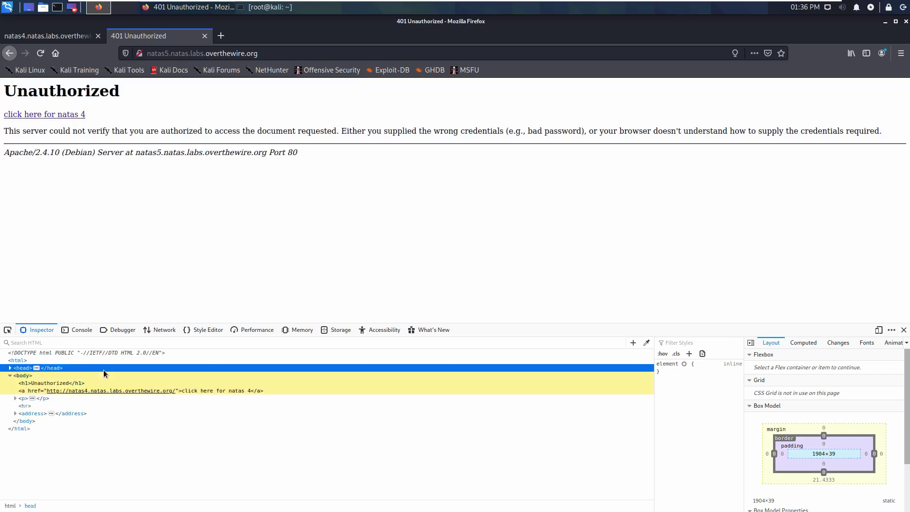
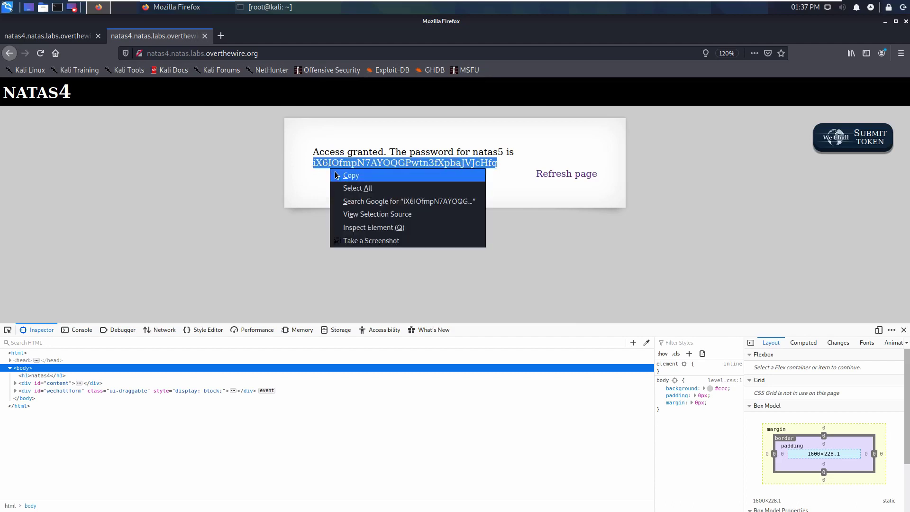
# Copy the natas5 password from the natas4 page reached through the added link.
pyautogui.click(351, 175)
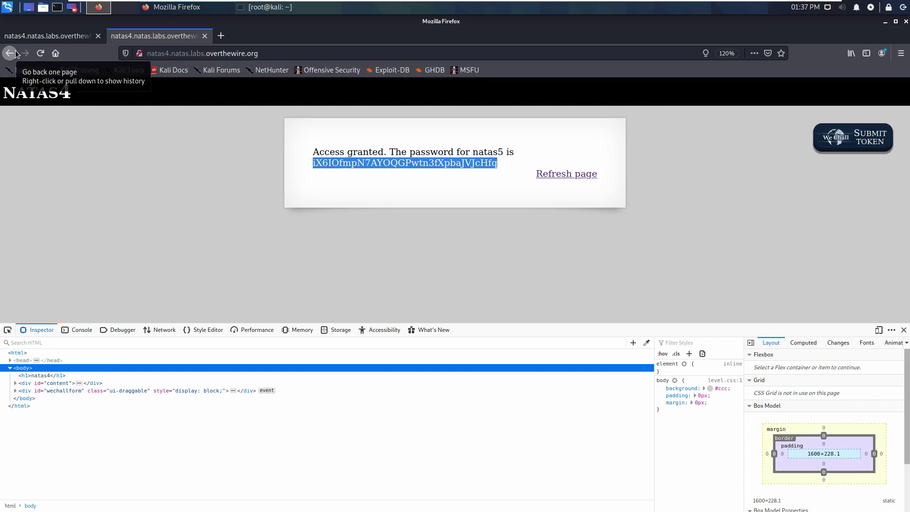
# In the other natas4 tab, change the address to natas5.natas.labs.overthewire.org/ without index.php and load it.
pyautogui.click(33, 37)
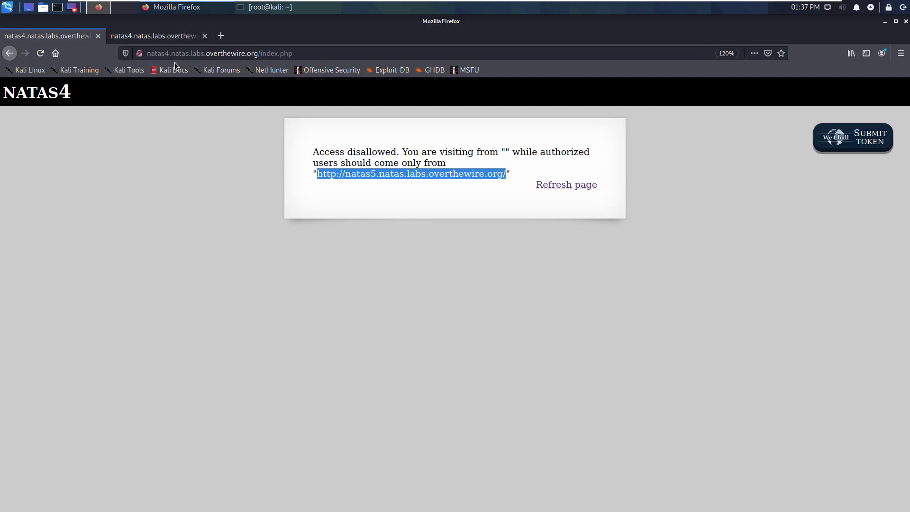
pyautogui.doubleClick(306, 56)
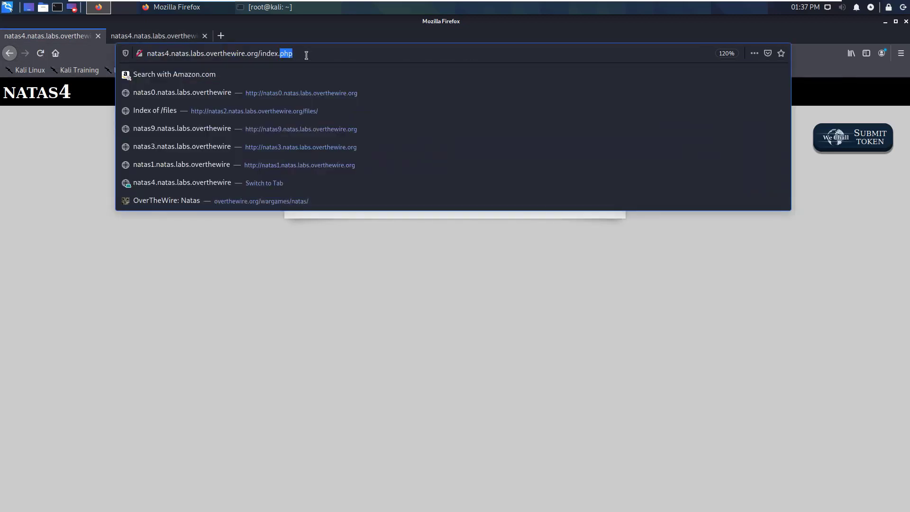
pyautogui.press('BackSpace')
pyautogui.press('BackSpace')
pyautogui.press('BackSpace')
pyautogui.press('BackSpace')
pyautogui.press('BackSpace')
pyautogui.press('BackSpace')
pyautogui.press('BackSpace')
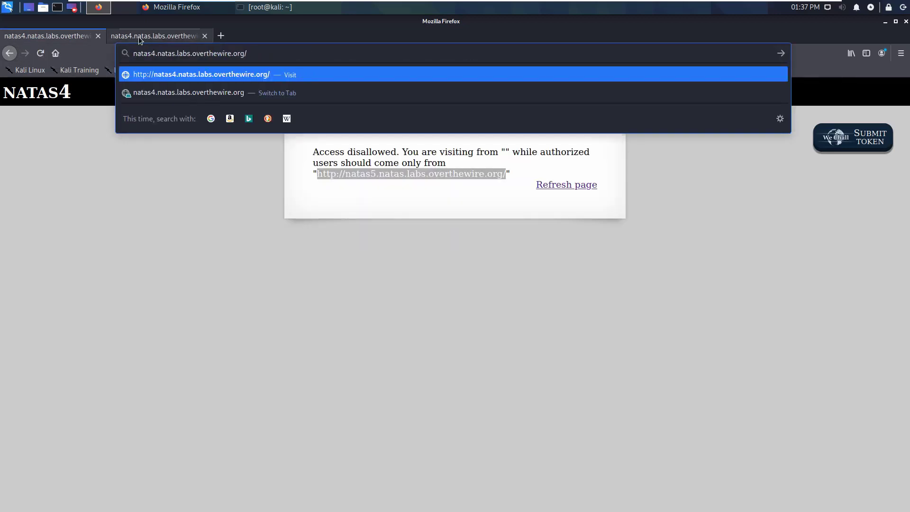
pyautogui.click(160, 53)
pyautogui.press('BackSpace')
pyautogui.press('BackSpace')
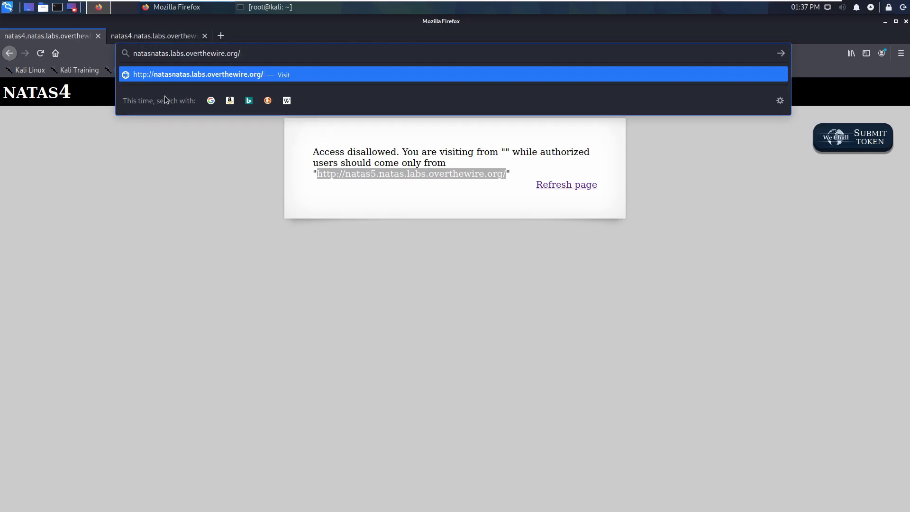
pyautogui.write('5.')
pyautogui.press('Return')
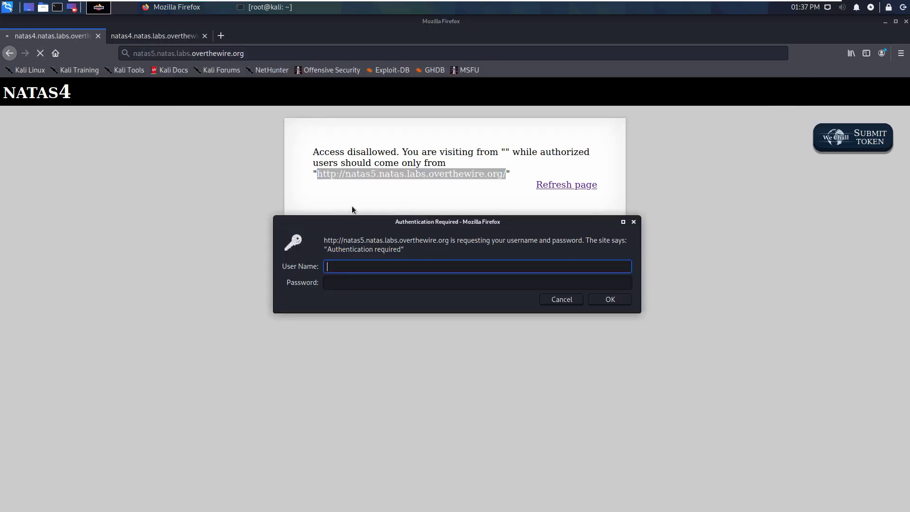
# Log in to natas5 with the user name natas5 and the copied account password, and save the login in the browser.
pyautogui.write('natas5')
pyautogui.press('Tab')
pyautogui.hotkey('ctrl', 'v')
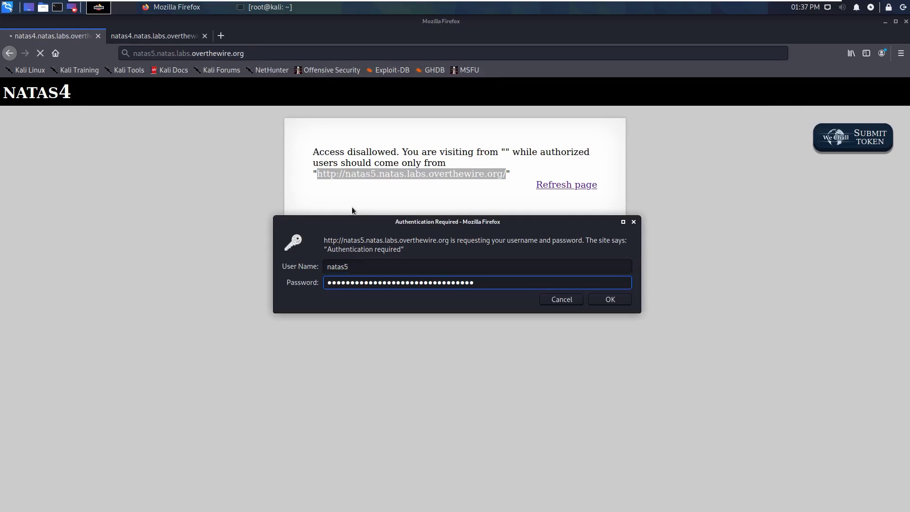
pyautogui.click(610, 300)
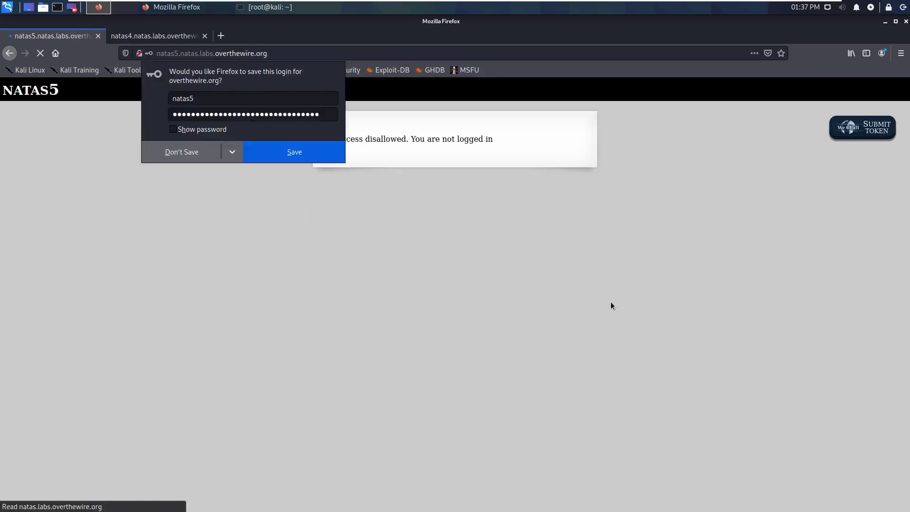
pyautogui.click(269, 154)
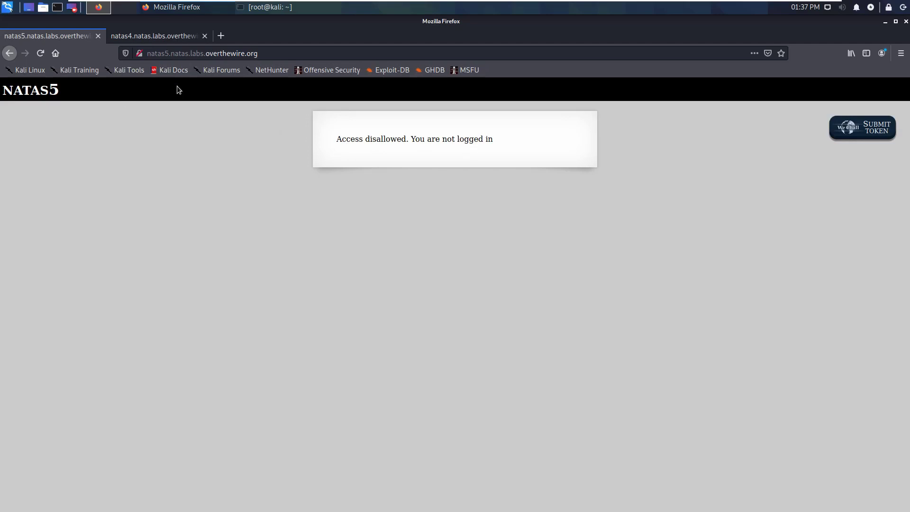
# Return to the edited Unauthorized page in the natas4 tab and follow its "click here for natas 4" link again.
pyautogui.click(171, 42)
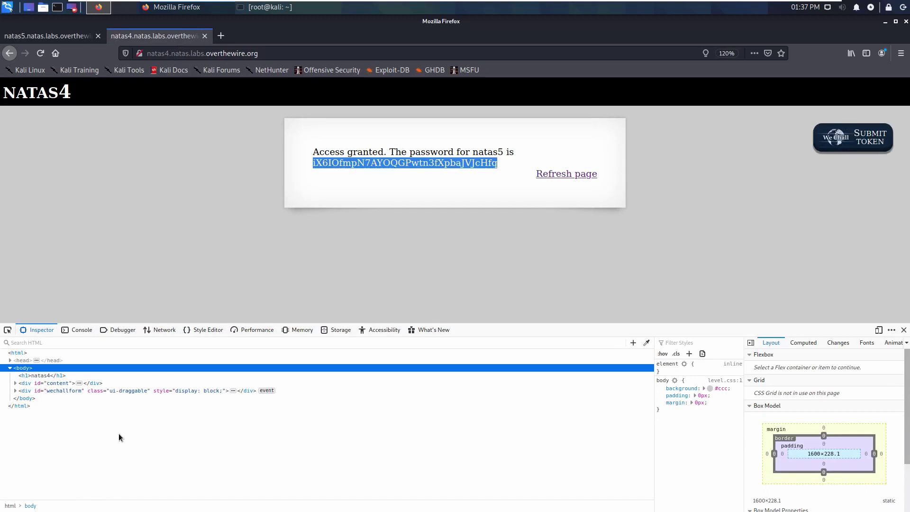
pyautogui.click(10, 53)
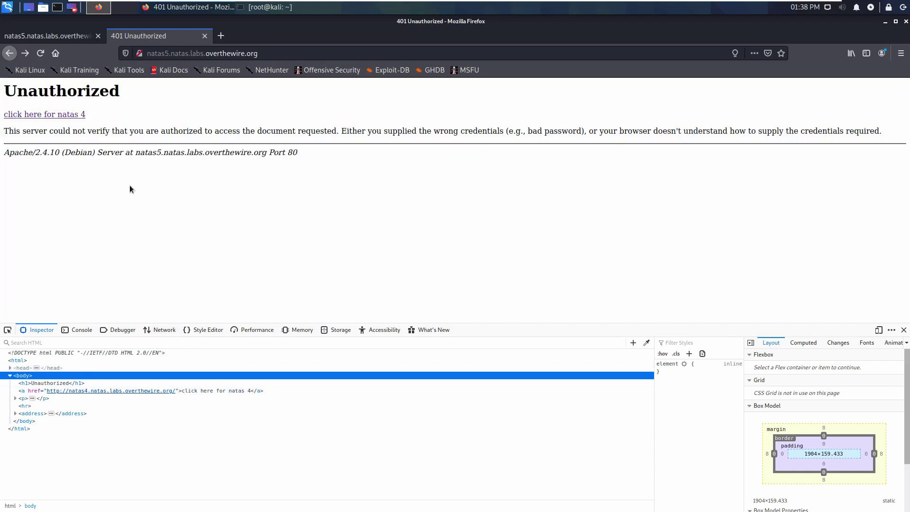
pyautogui.click(48, 117)
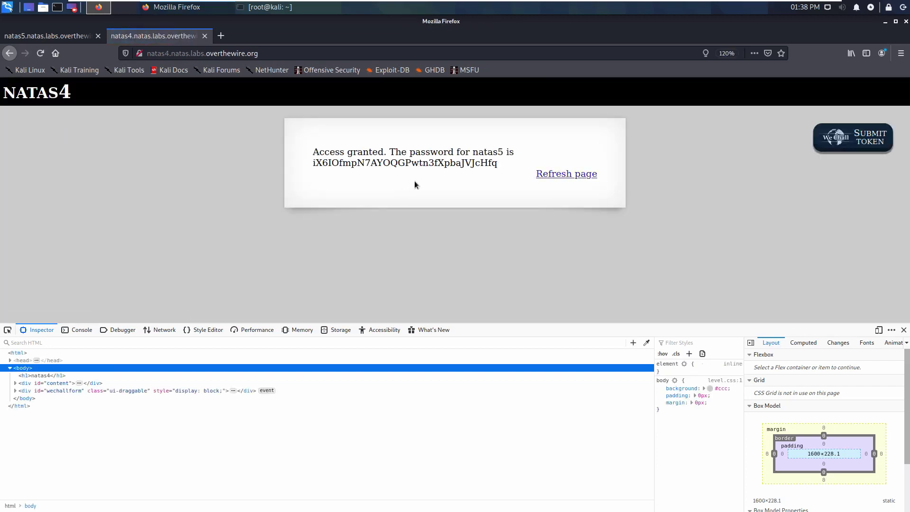